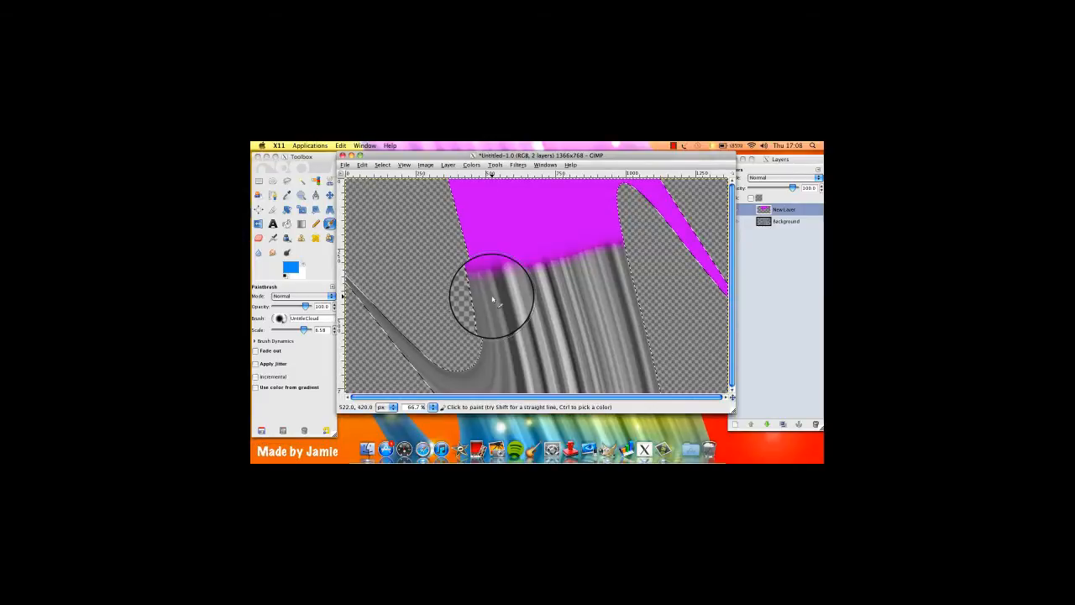
Paint a blue band across the middle of the striped shape and fill its remaining lower part with orange (f19114) using the Paintbrush.
{"action": "mouse_move", "coordinate": [493, 299]}
{"action": "left_mouse_down"}
{"action": "mouse_move", "coordinate": [631, 261]}
{"action": "mouse_move", "coordinate": [623, 299]}
{"action": "mouse_move", "coordinate": [543, 324]}
{"action": "left_mouse_up"}
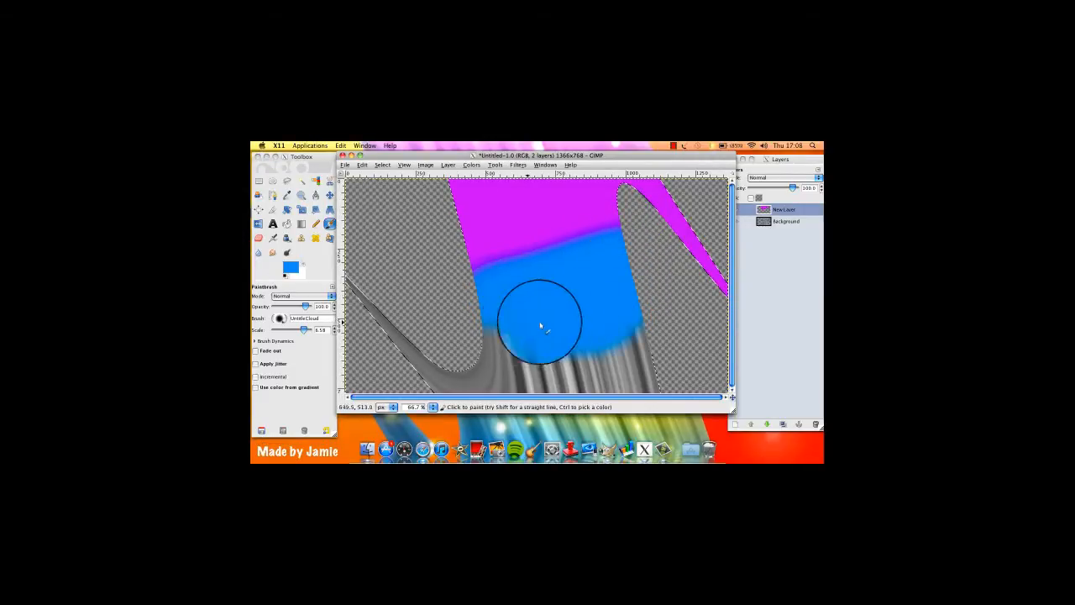
{"action": "left_click", "coordinate": [291, 272]}
{"action": "left_click", "coordinate": [416, 368]}
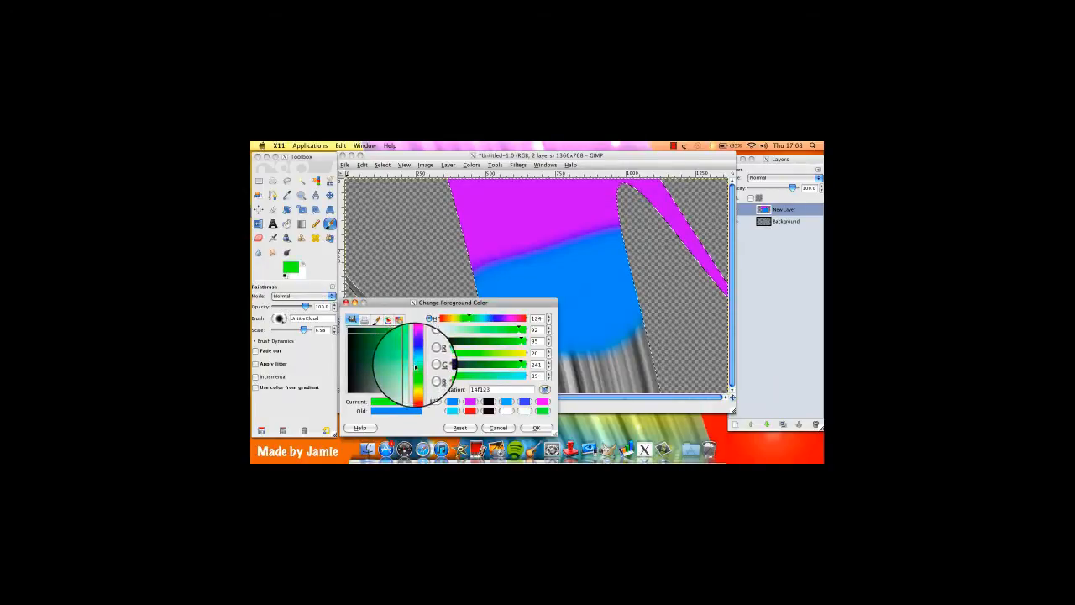
{"action": "left_click_drag", "start_coordinate": [416, 367], "coordinate": [419, 389]}
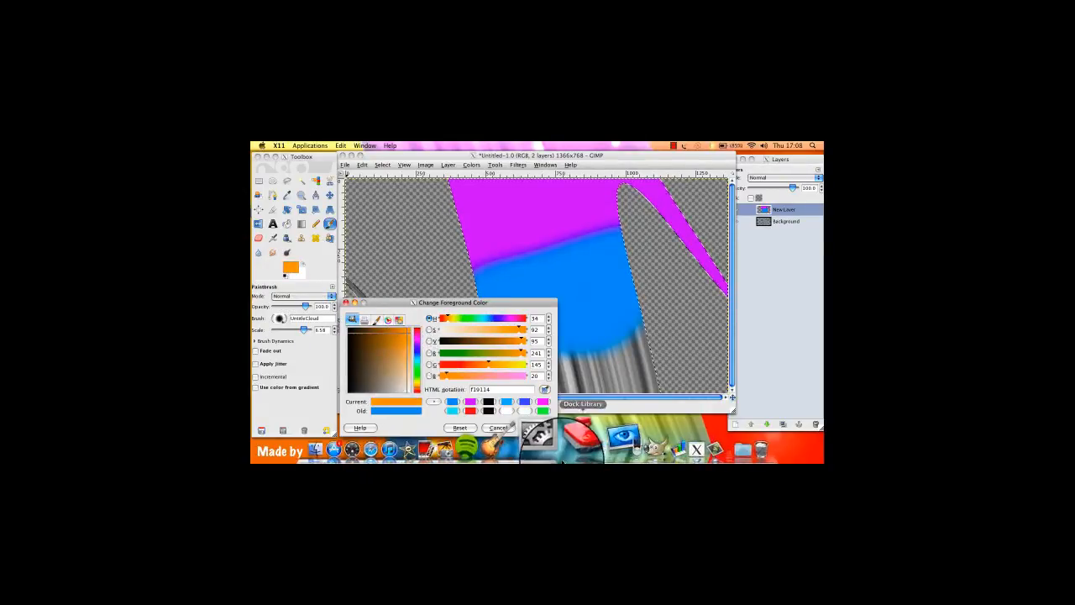
{"action": "left_click", "coordinate": [536, 428]}
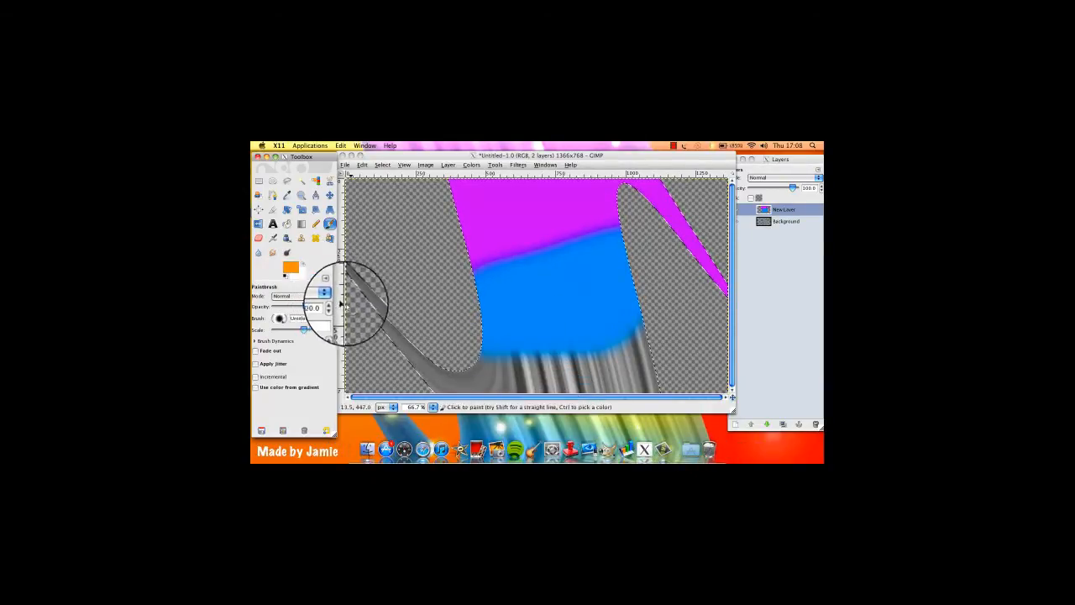
{"action": "mouse_move", "coordinate": [378, 316]}
{"action": "left_mouse_down"}
{"action": "mouse_move", "coordinate": [453, 369]}
{"action": "mouse_move", "coordinate": [524, 390]}
{"action": "mouse_move", "coordinate": [658, 378]}
{"action": "left_mouse_up"}
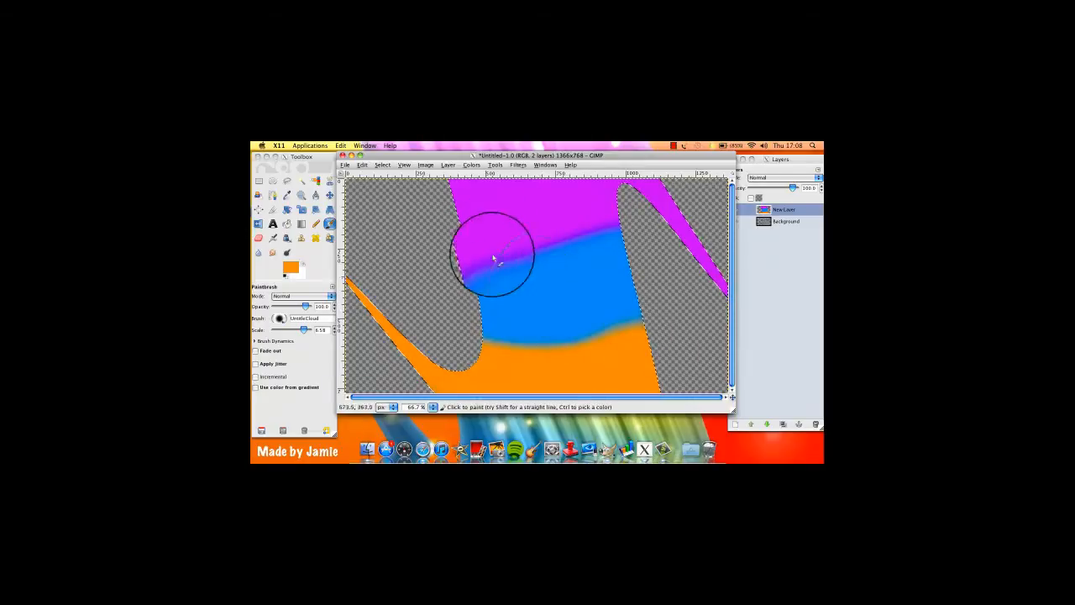
Apply a Gaussian Blur to the painted colour layer with horizontal and vertical radii of 210 px.
{"action": "left_click", "coordinate": [525, 165]}
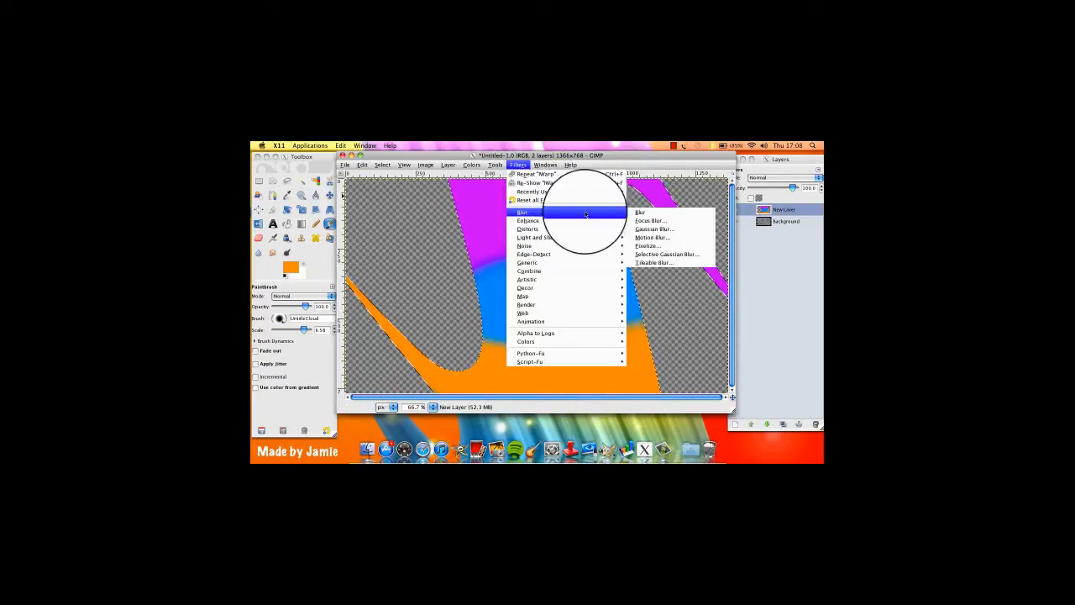
{"action": "left_click", "coordinate": [688, 236]}
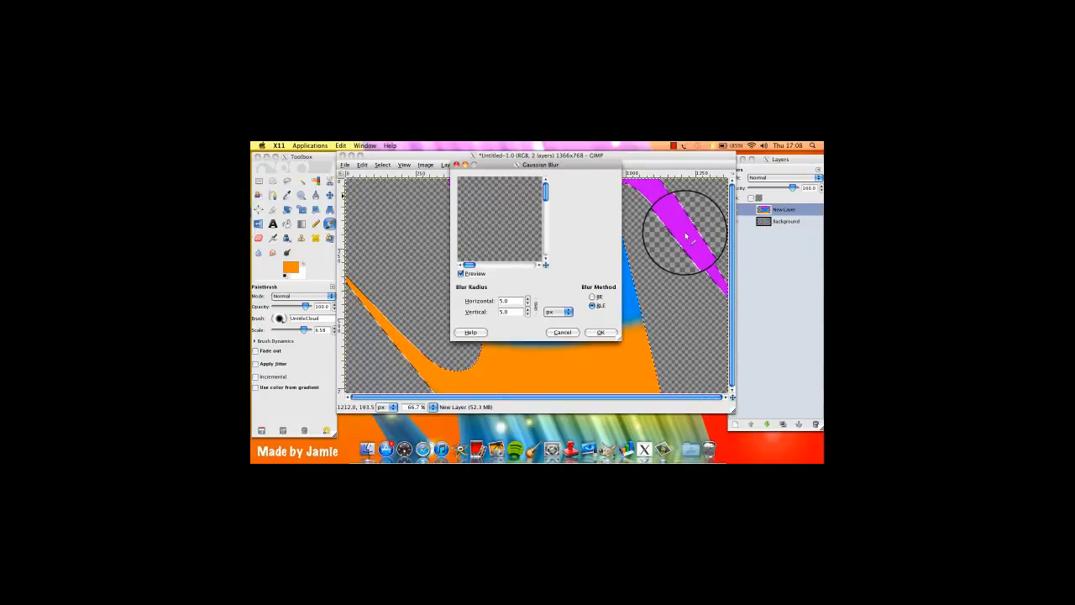
{"action": "left_click", "coordinate": [517, 301]}
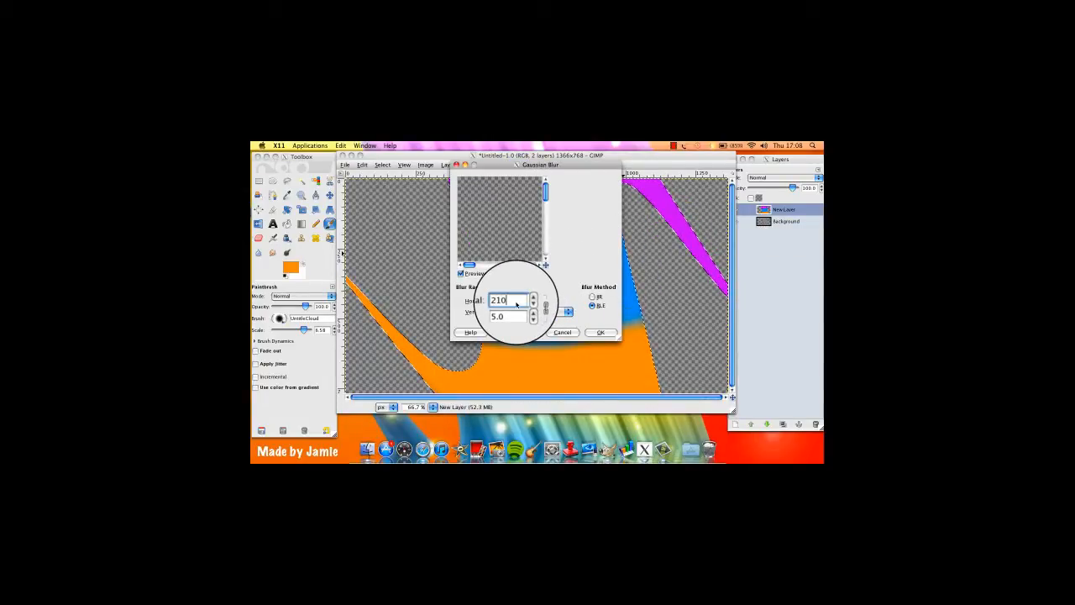
{"action": "type", "text": "210"}
{"action": "left_click", "coordinate": [506, 314]}
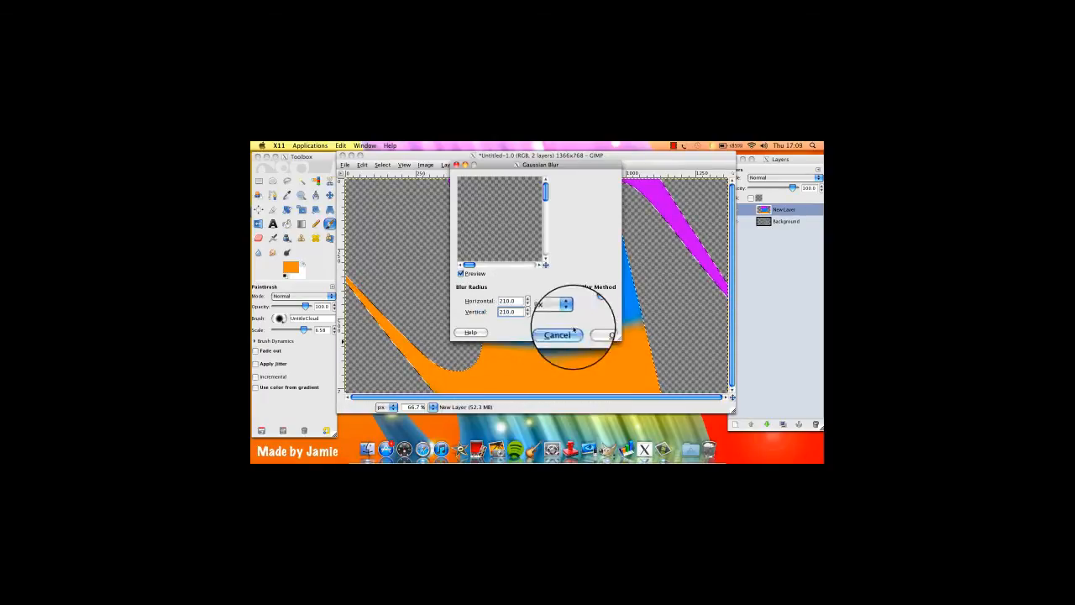
{"action": "left_click", "coordinate": [600, 333]}
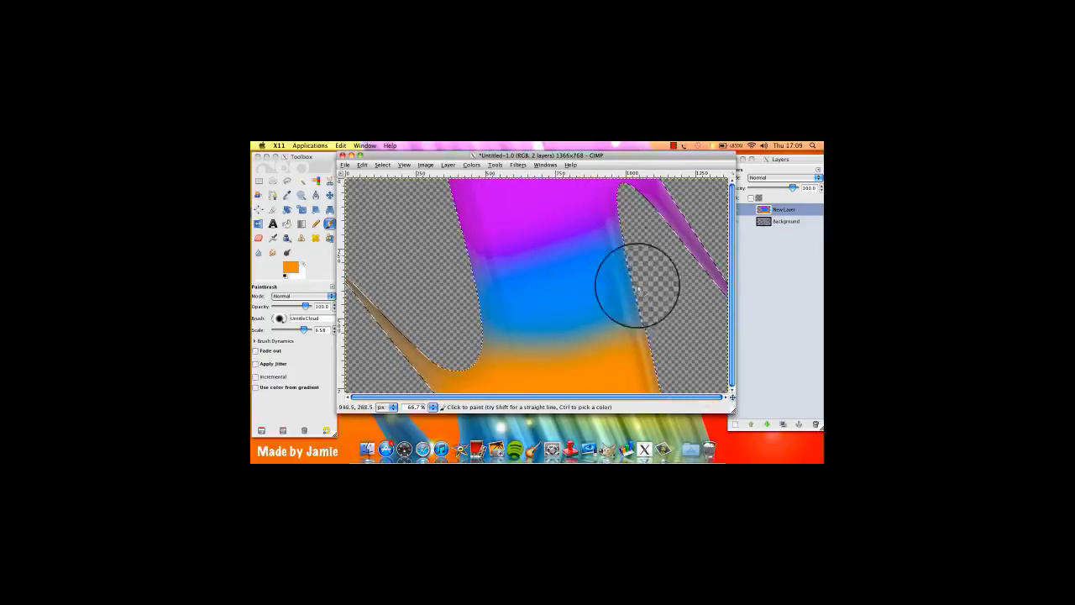
Set the blurred colour layer's blend mode to Grain merge.
{"action": "left_click", "coordinate": [805, 178]}
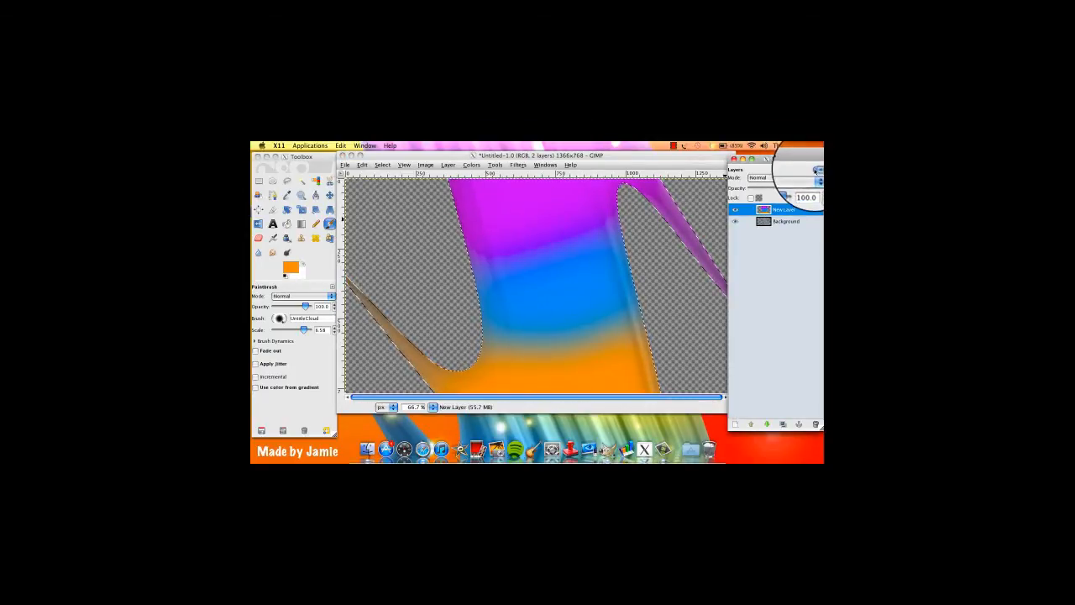
{"action": "left_click", "coordinate": [821, 178]}
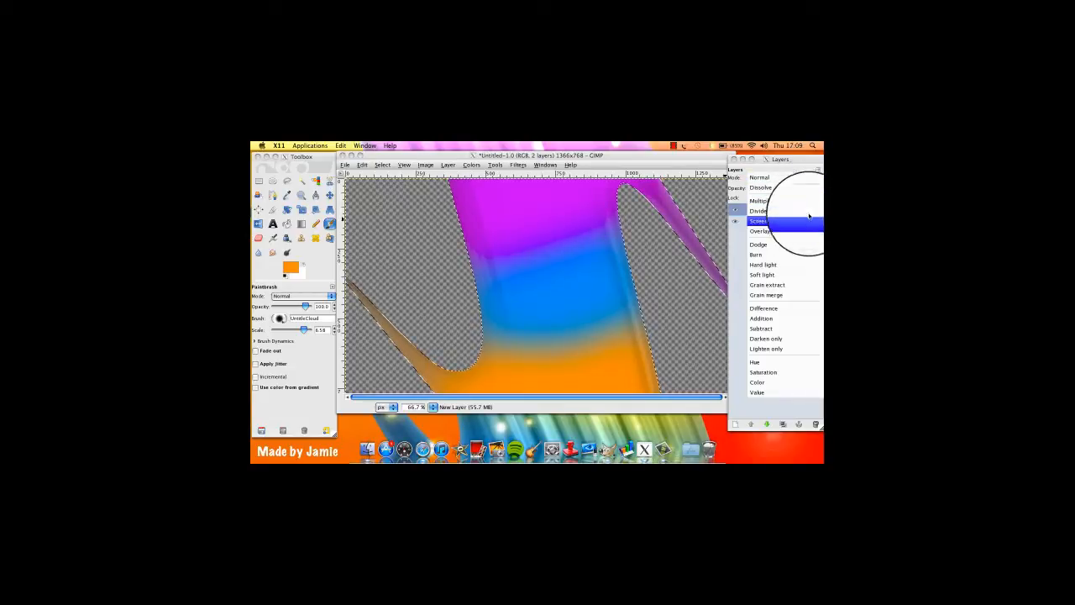
{"action": "left_click", "coordinate": [804, 297]}
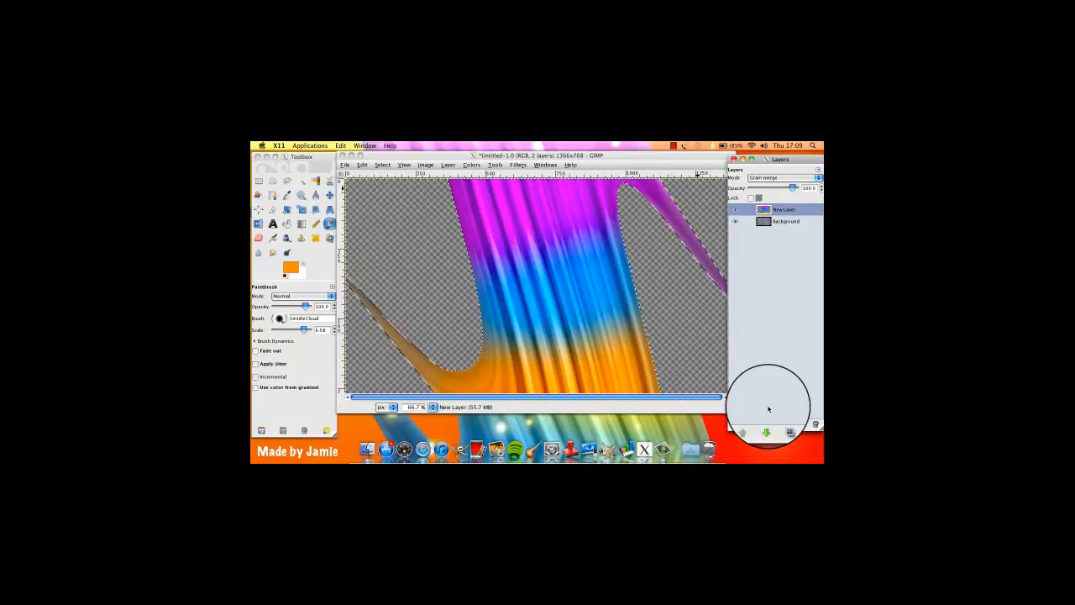
Add a new transparent 1366 × 768 layer and move it beneath the Background layer.
{"action": "left_click", "coordinate": [734, 424]}
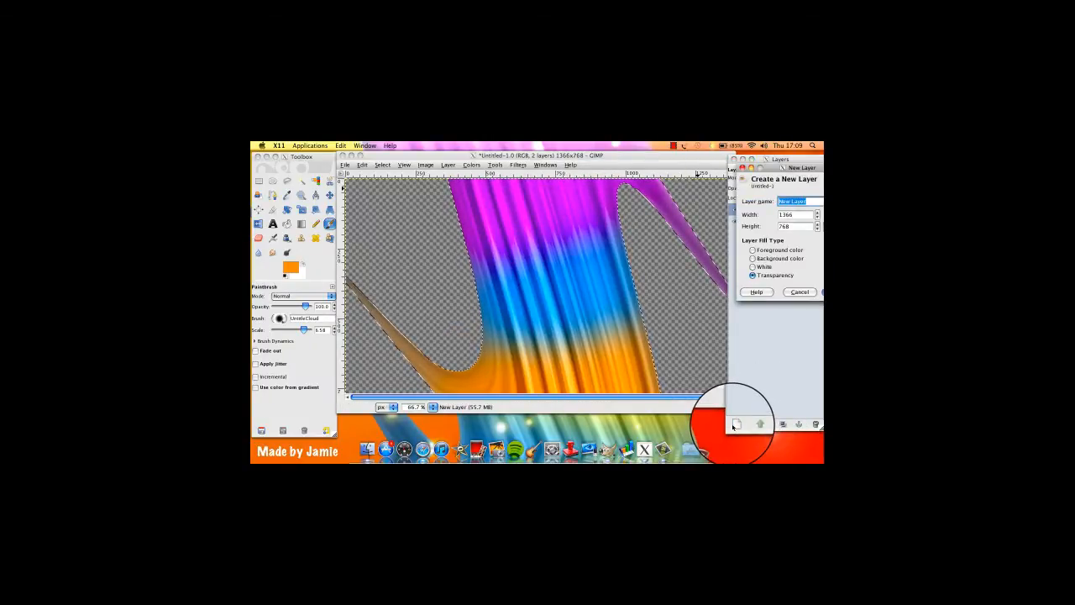
{"action": "key", "text": "Return"}
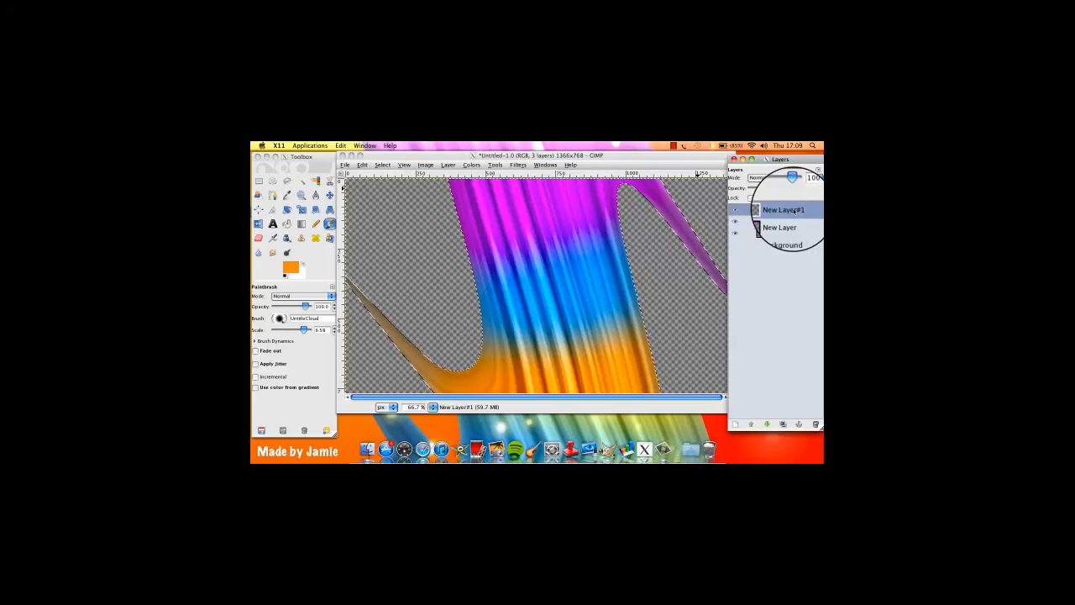
{"action": "left_click_drag", "start_coordinate": [795, 211], "coordinate": [790, 244]}
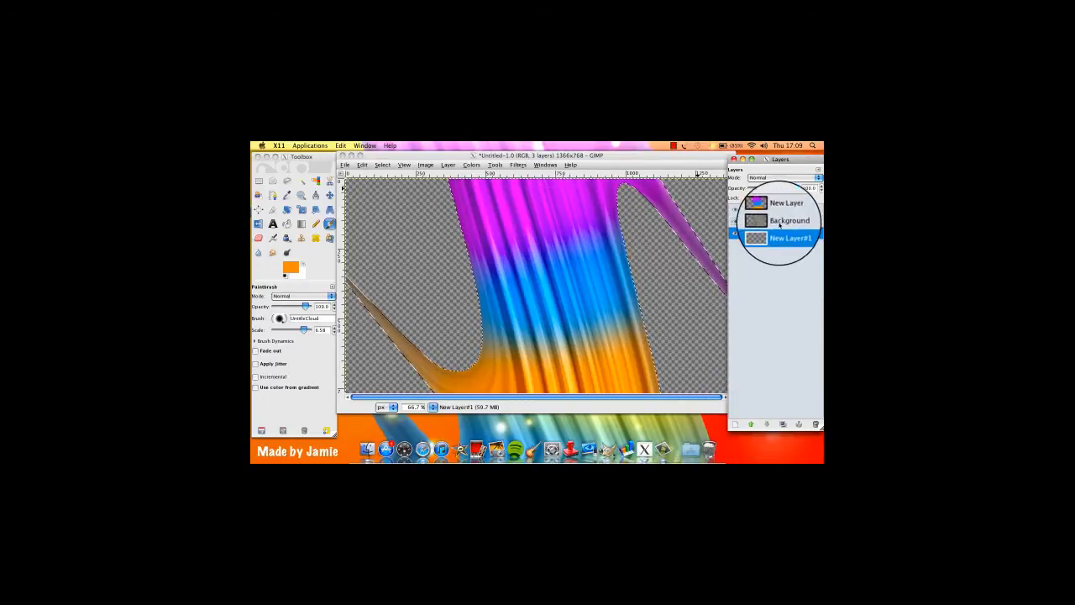
Clear the selection and hide the colour layer and the Background layer.
{"action": "left_click", "coordinate": [380, 165]}
{"action": "left_click", "coordinate": [383, 166]}
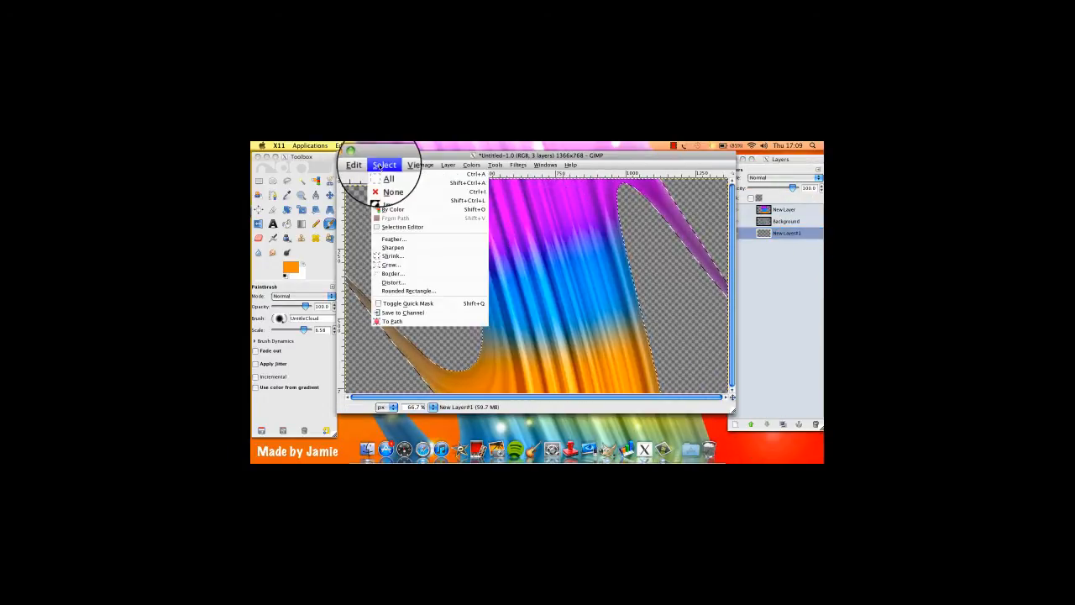
{"action": "left_click", "coordinate": [386, 186]}
{"action": "left_click", "coordinate": [743, 225]}
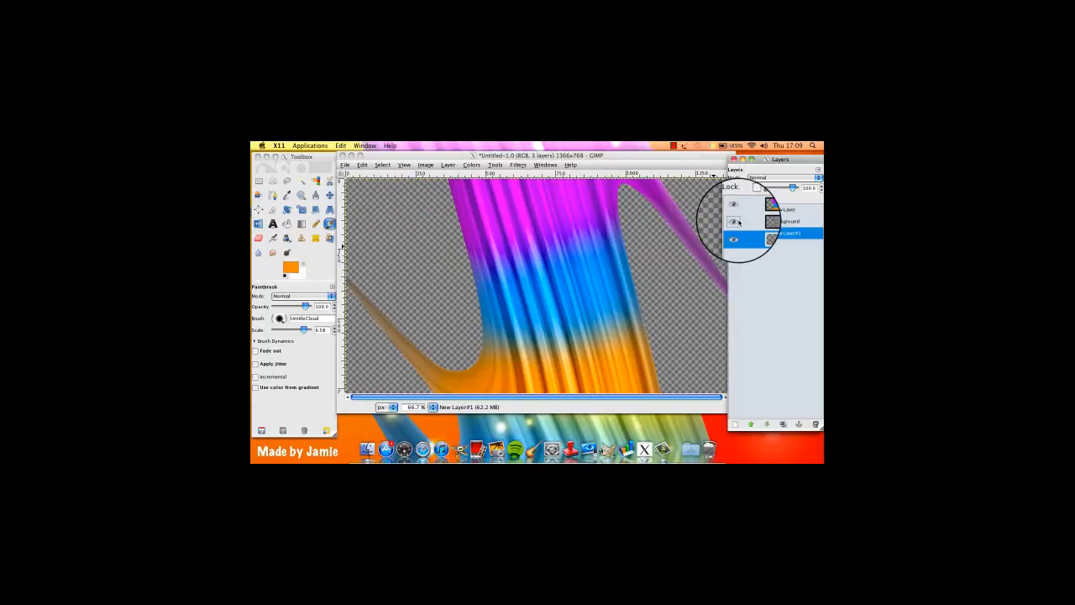
{"action": "left_click", "coordinate": [735, 209]}
{"action": "left_click", "coordinate": [736, 221]}
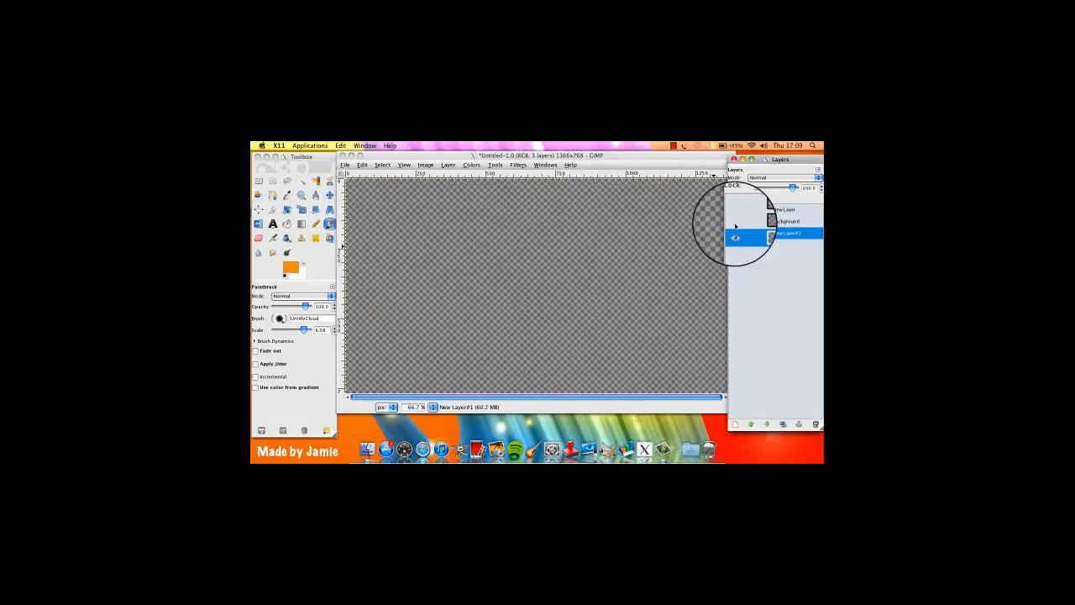
Activate the Blend tool and set the foreground colour to a deep orange (ec6c04).
{"action": "left_click", "coordinate": [301, 222]}
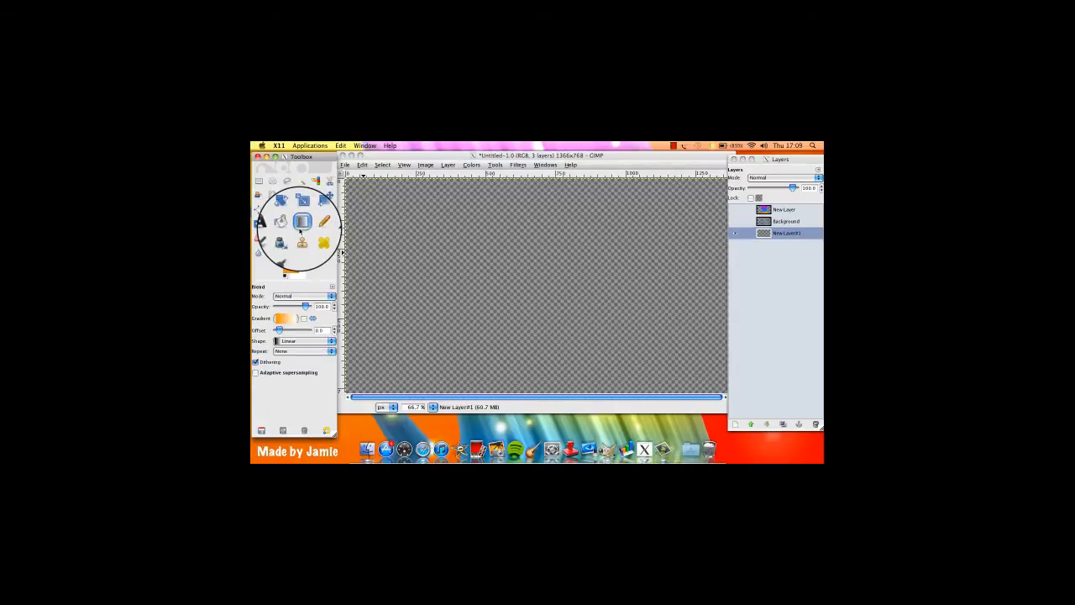
{"action": "left_click", "coordinate": [290, 267]}
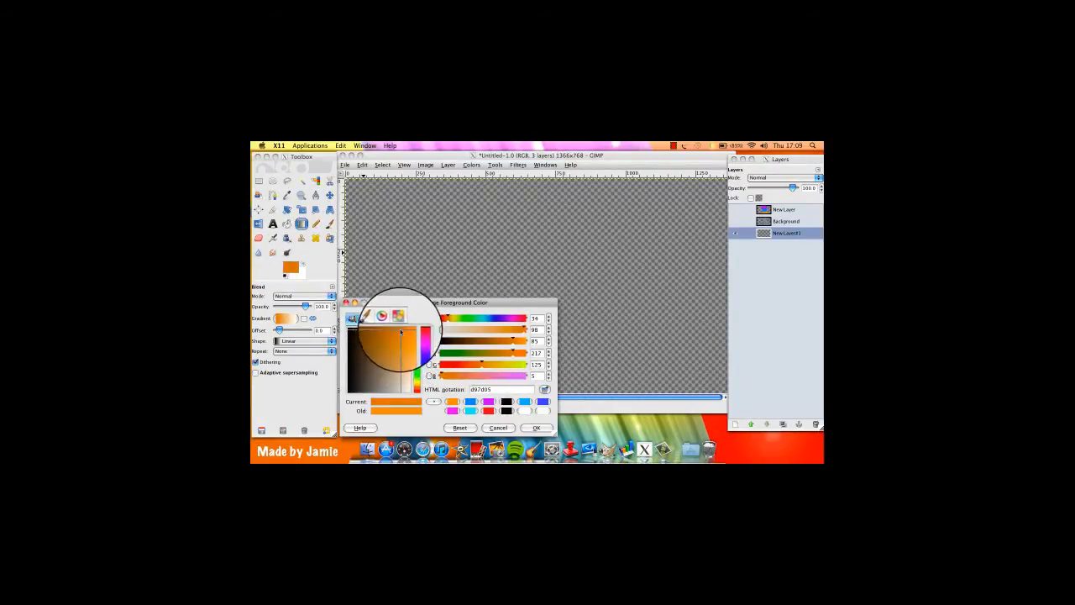
{"action": "left_click_drag", "start_coordinate": [418, 386], "coordinate": [418, 390]}
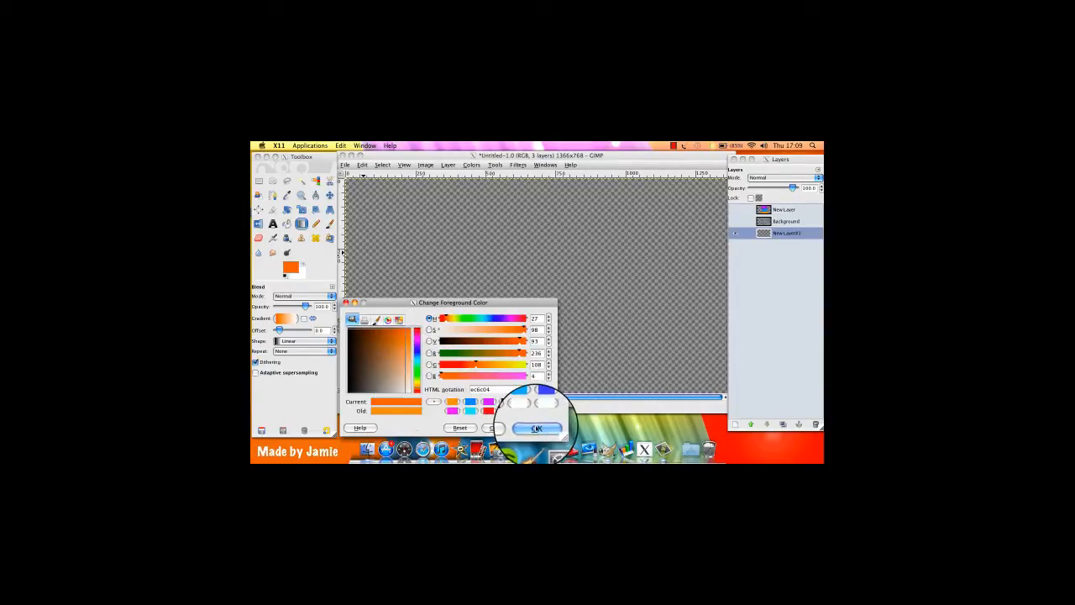
{"action": "left_click", "coordinate": [537, 428]}
Set the background colour to bright yellow (f9f601).
{"action": "left_click", "coordinate": [303, 273]}
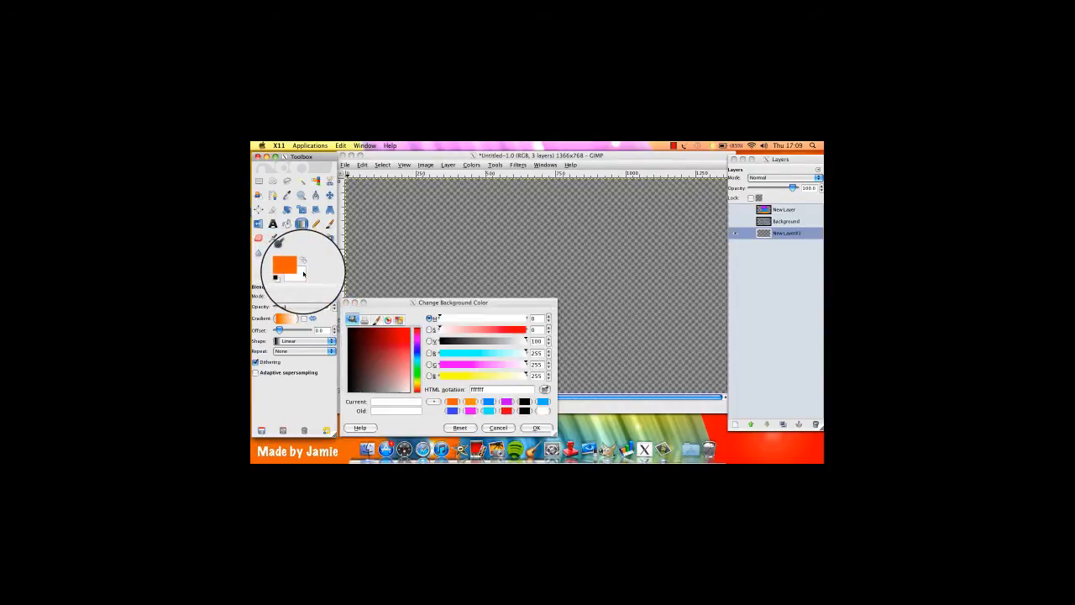
{"action": "left_click", "coordinate": [418, 385]}
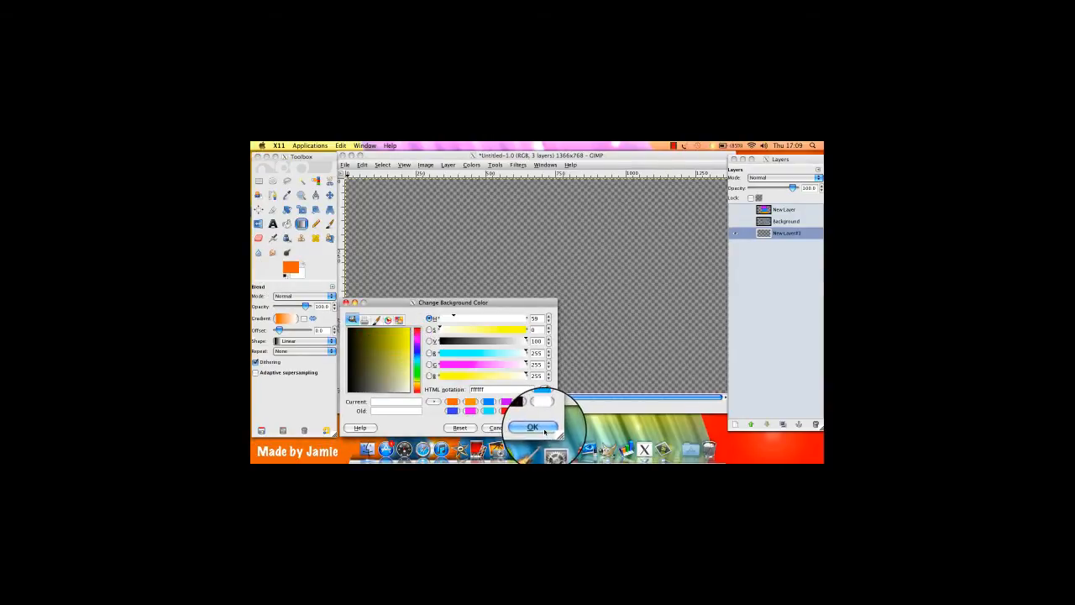
{"action": "left_click", "coordinate": [397, 360]}
{"action": "left_click", "coordinate": [410, 330]}
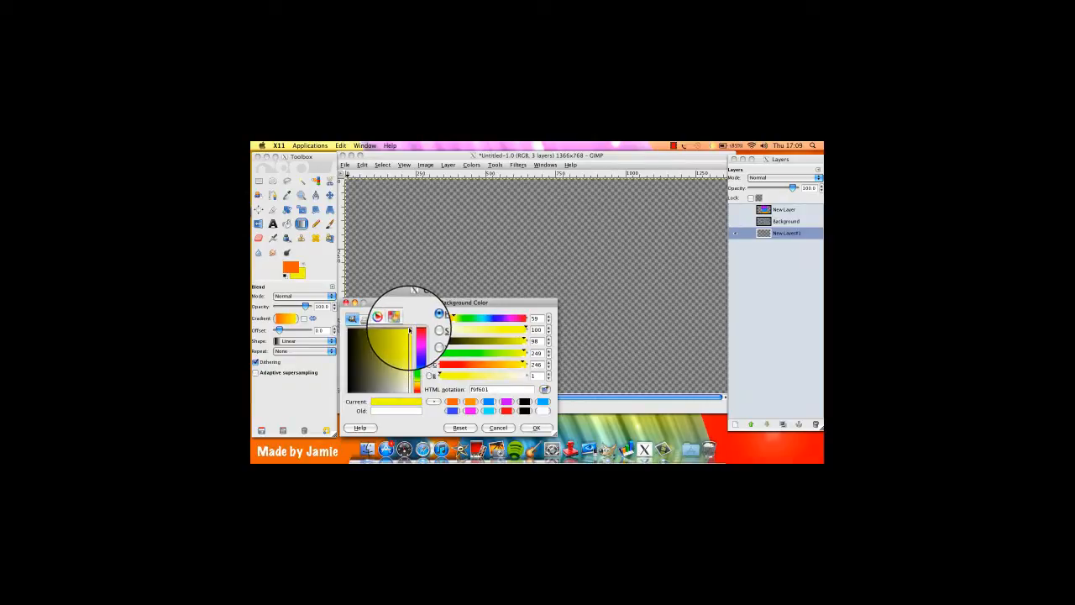
{"action": "left_click", "coordinate": [534, 427]}
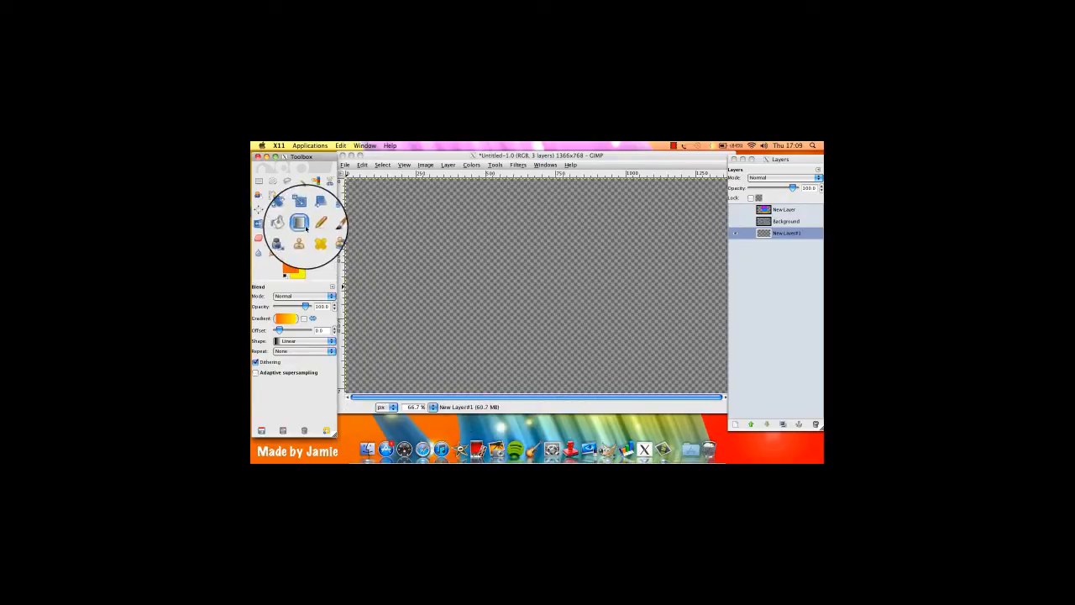
Fill the bottom layer with a Radial orange-to-yellow gradient running from the image's upper-left corner to just past its centre.
{"action": "left_click", "coordinate": [329, 342]}
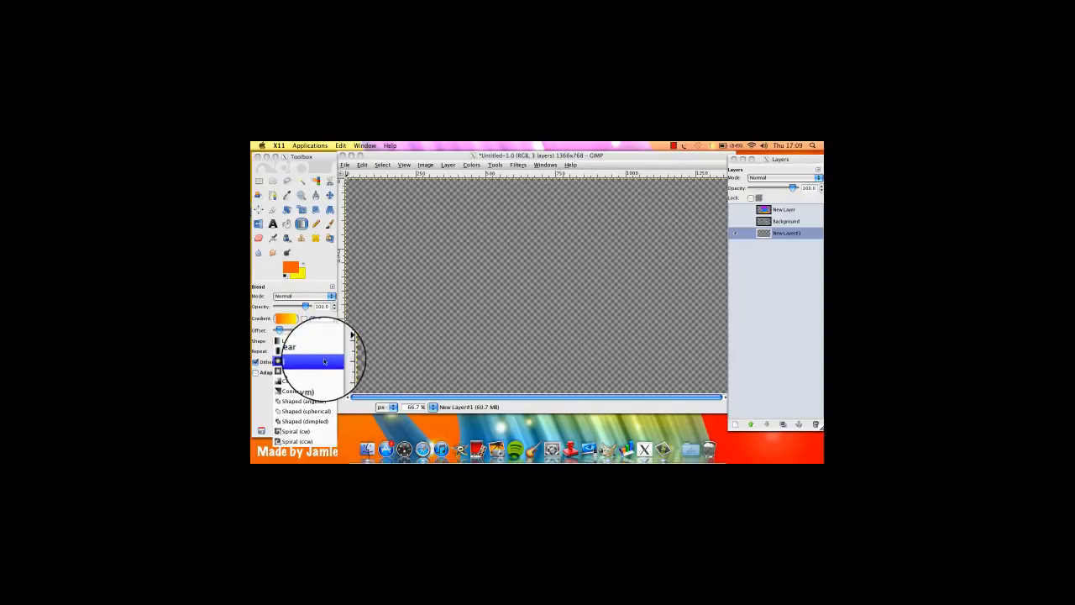
{"action": "left_click", "coordinate": [324, 360]}
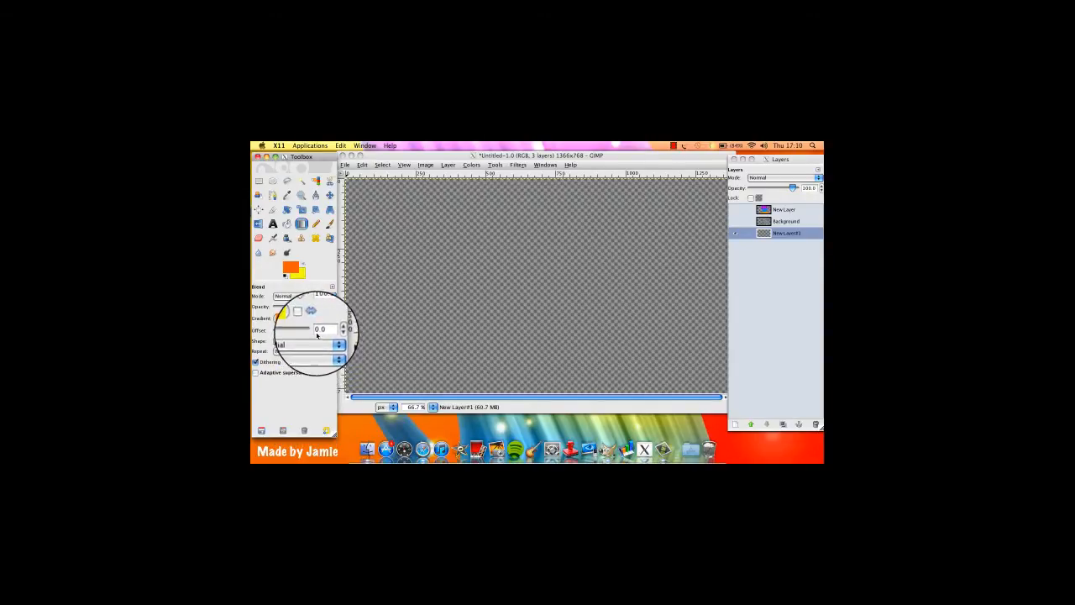
{"action": "left_click", "coordinate": [379, 216]}
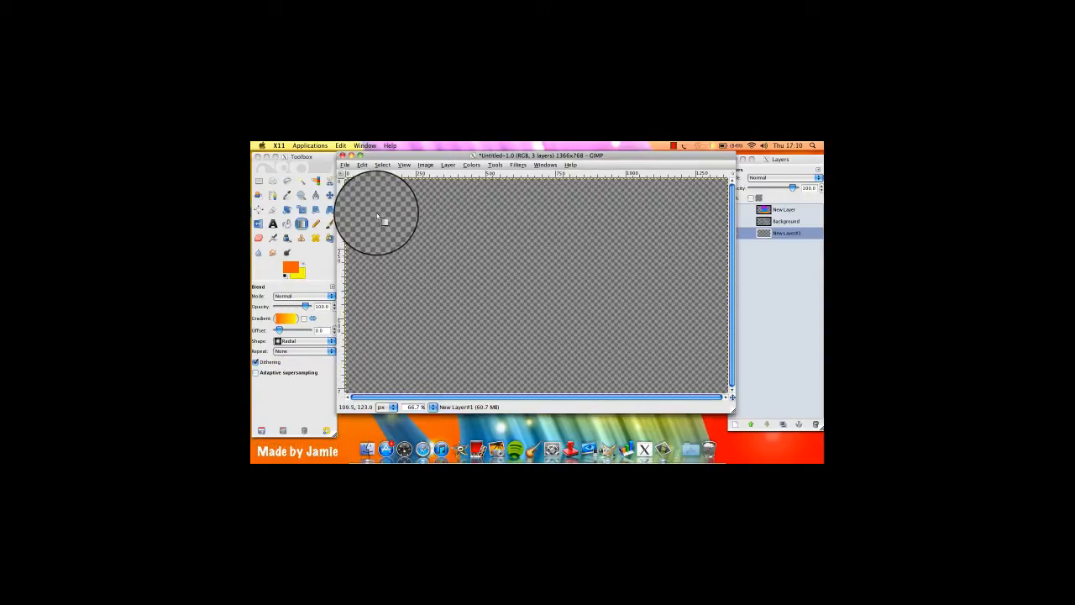
{"action": "left_click_drag", "start_coordinate": [364, 197], "coordinate": [470, 279]}
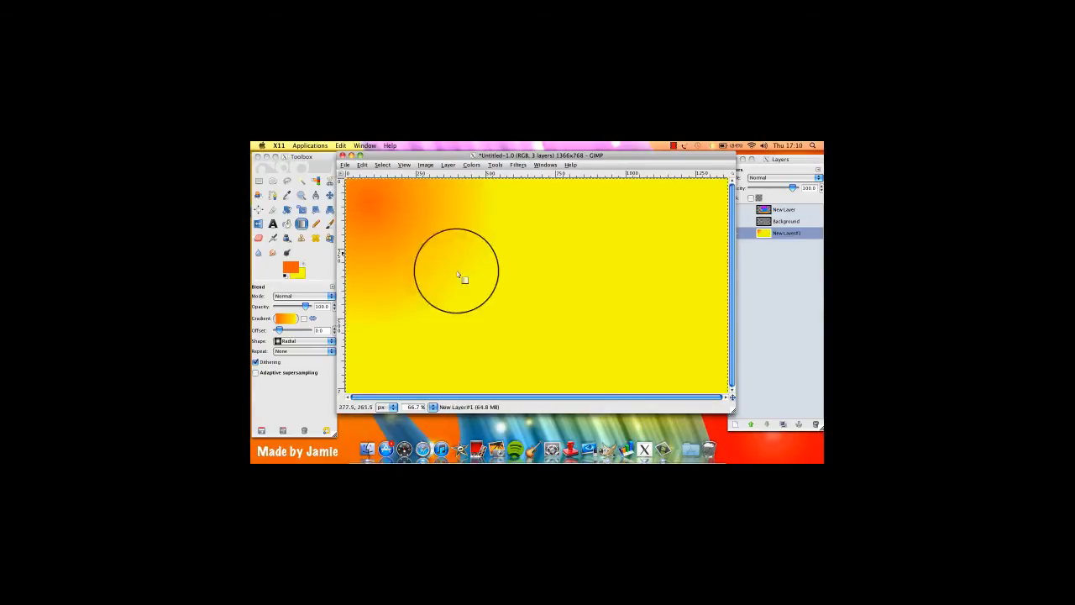
{"action": "left_click_drag", "start_coordinate": [362, 197], "coordinate": [545, 305]}
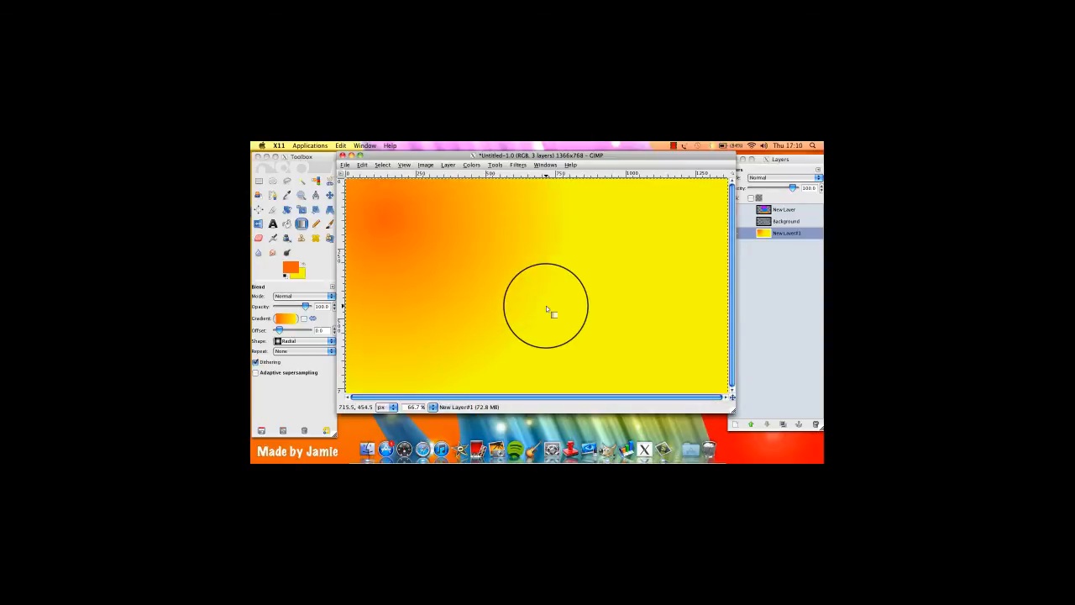
{"action": "left_click_drag", "start_coordinate": [360, 192], "coordinate": [571, 304]}
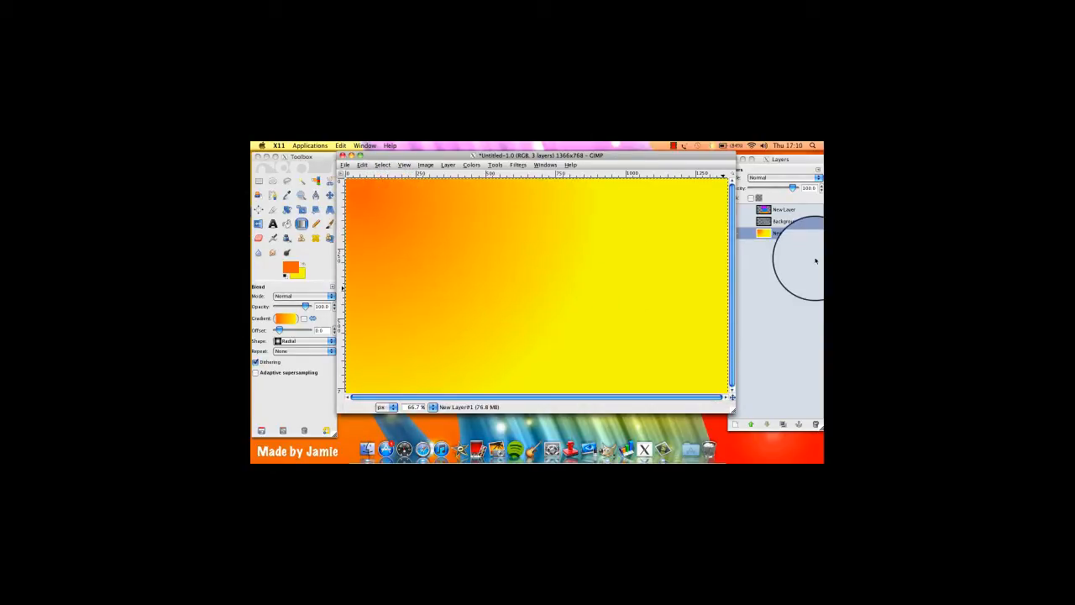
Make the Background layer and the colour layer visible again over the gradient.
{"action": "left_click", "coordinate": [746, 217]}
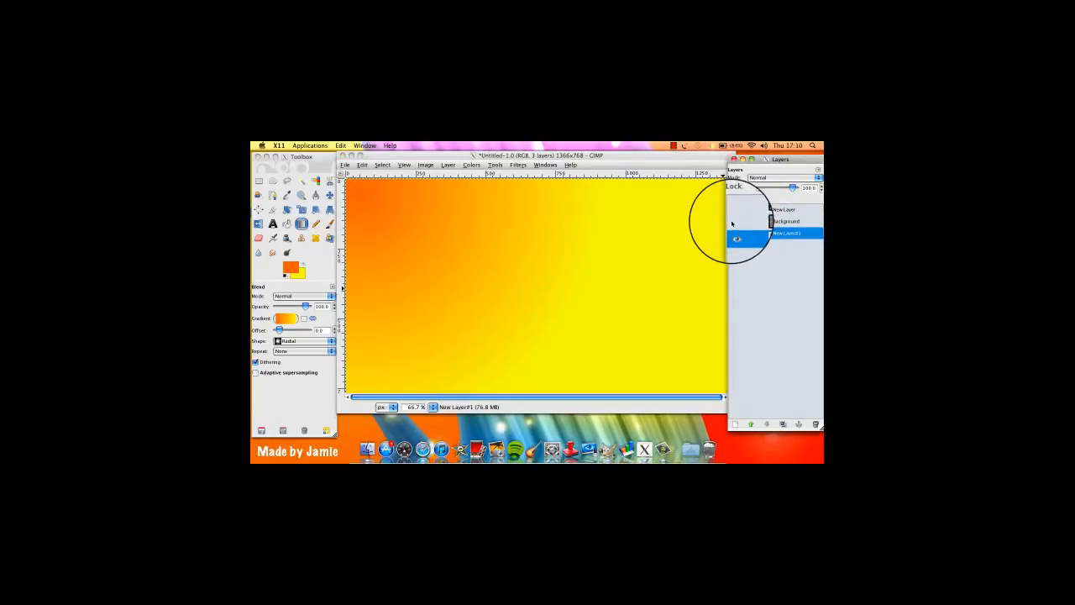
{"action": "left_click", "coordinate": [733, 222]}
{"action": "left_click", "coordinate": [736, 210]}
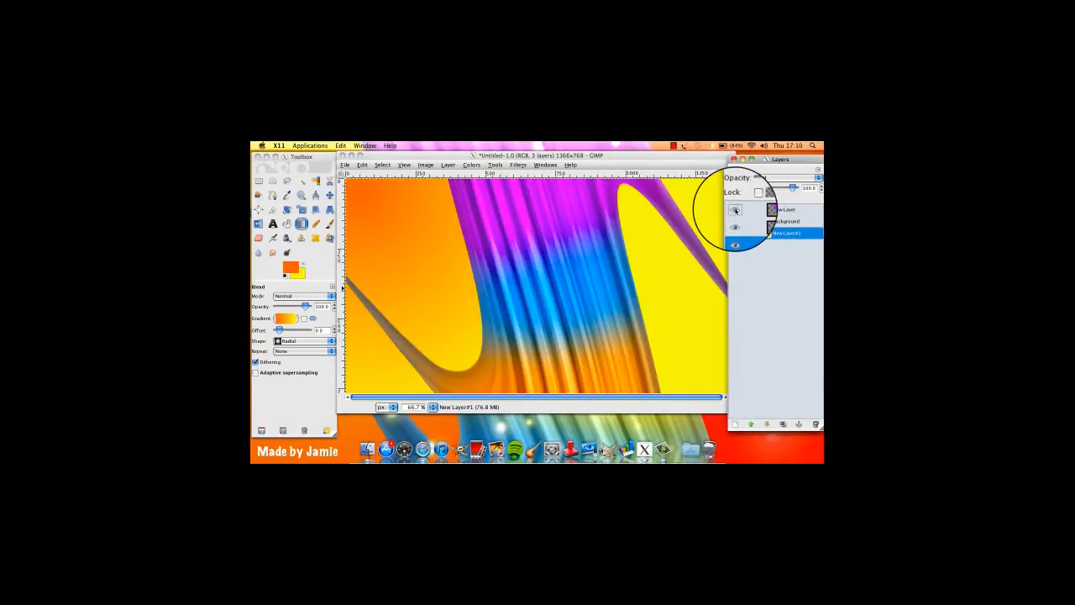
Add a transparent layer at the top of the stack and set the Paintbrush to the Sparks brush at scale 6.58.
{"action": "left_click", "coordinate": [734, 424]}
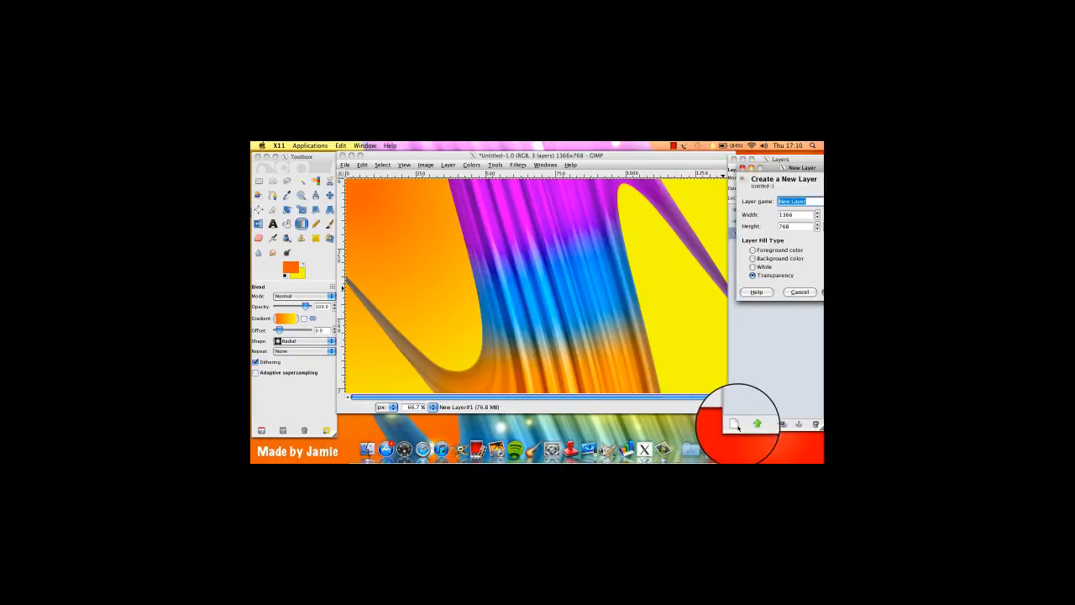
{"action": "key", "text": "Return"}
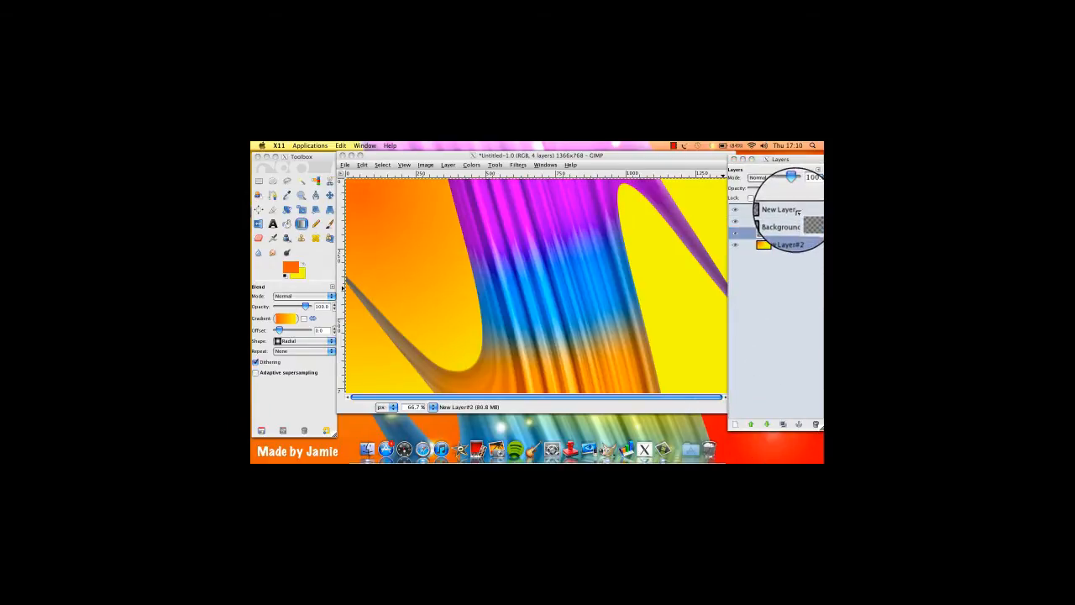
{"action": "left_click", "coordinate": [329, 224]}
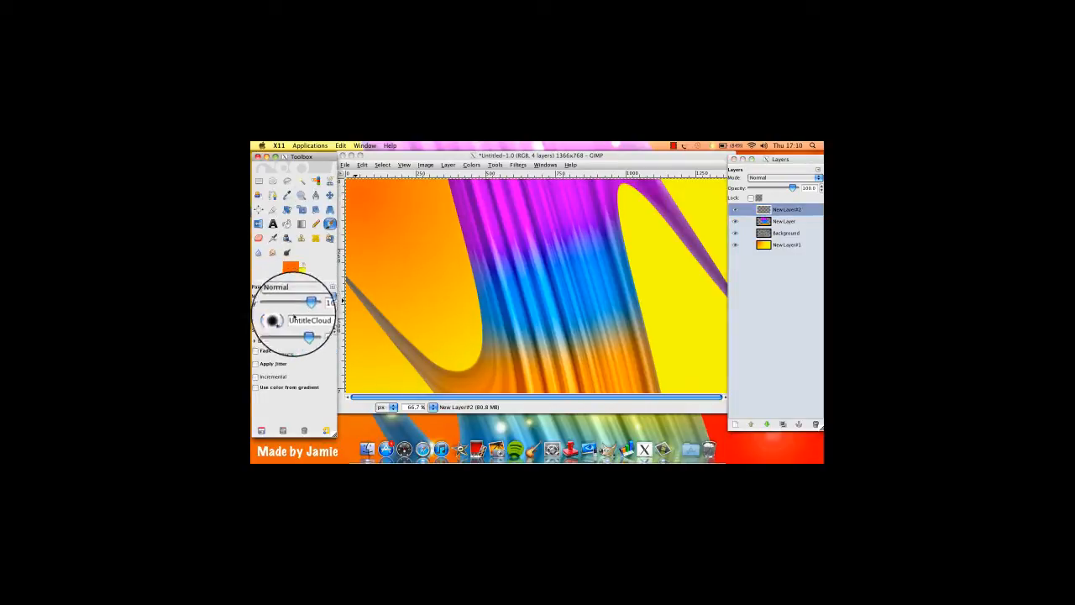
{"action": "left_click", "coordinate": [278, 318]}
{"action": "left_click", "coordinate": [312, 397]}
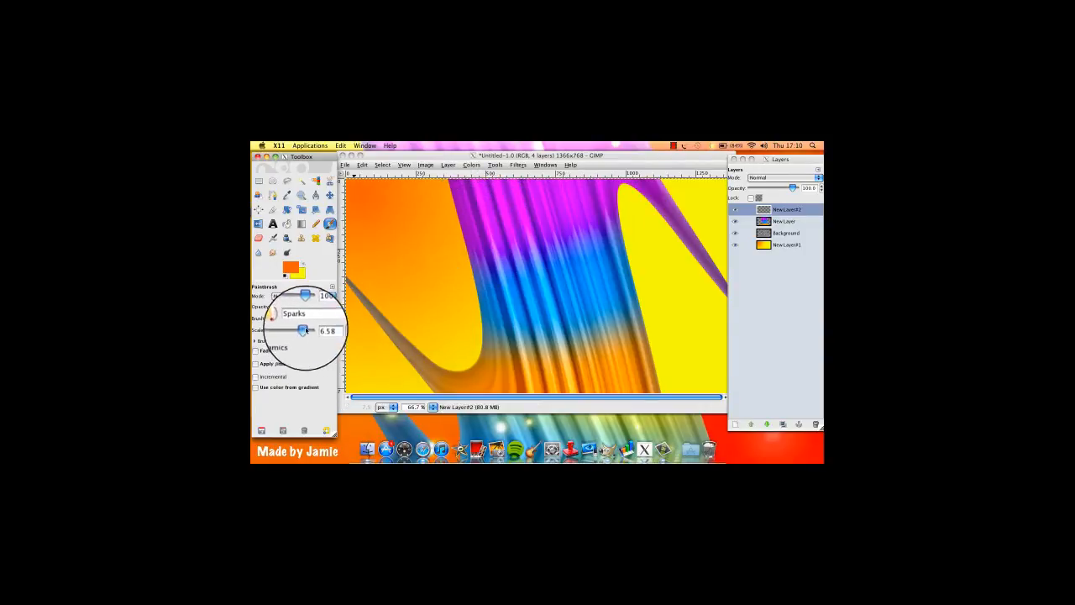
Paint glowing sparks along the shape's purple upper end and its thin upper-right arm.
{"action": "left_click", "coordinate": [467, 215]}
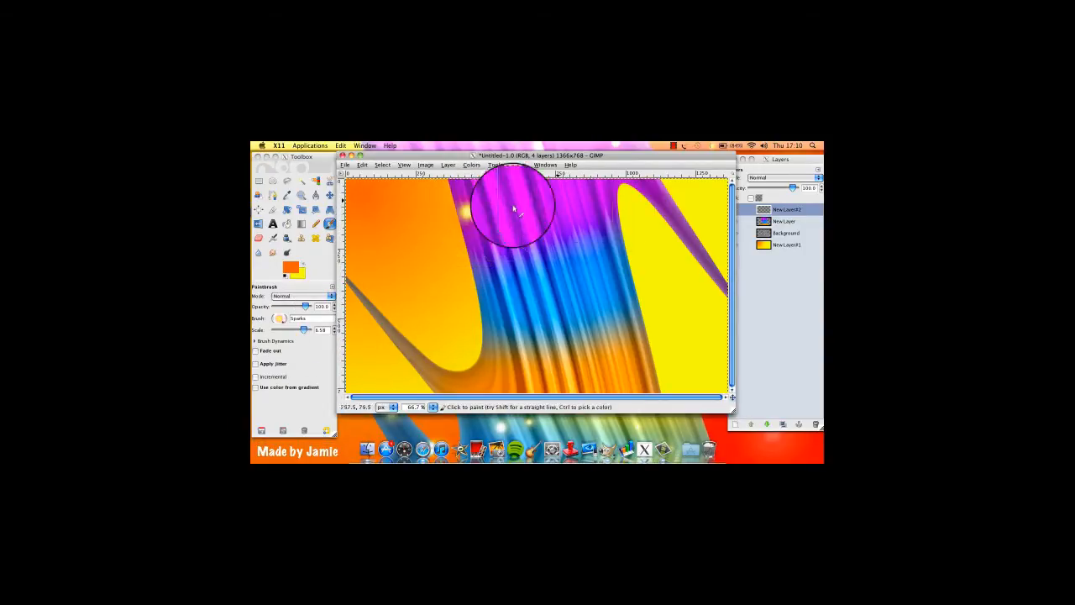
{"action": "left_click", "coordinate": [670, 222]}
{"action": "left_click", "coordinate": [685, 244]}
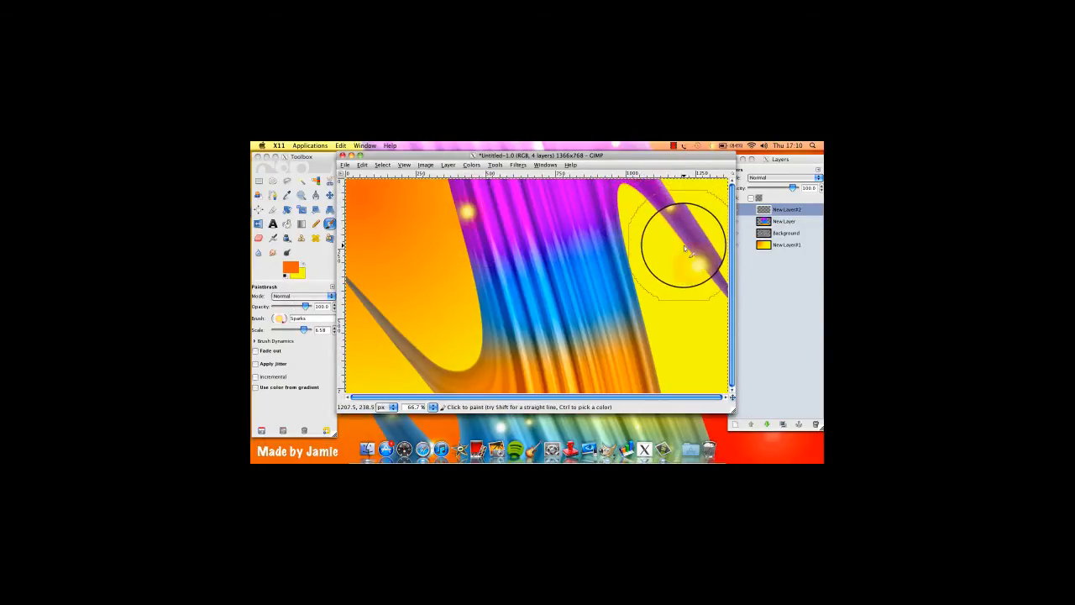
{"action": "left_click", "coordinate": [611, 199]}
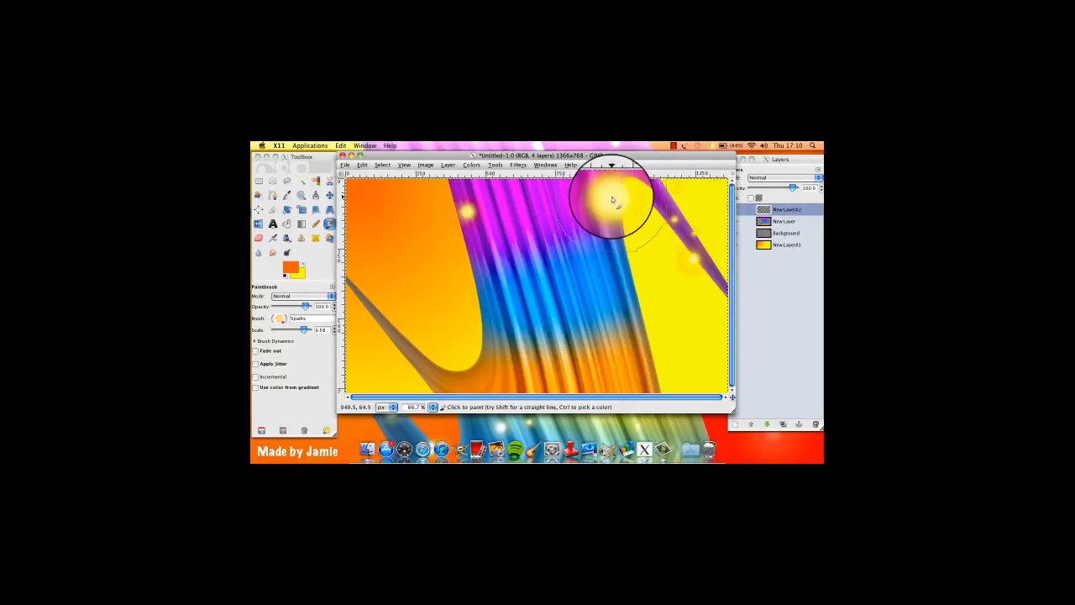
{"action": "left_click", "coordinate": [476, 195]}
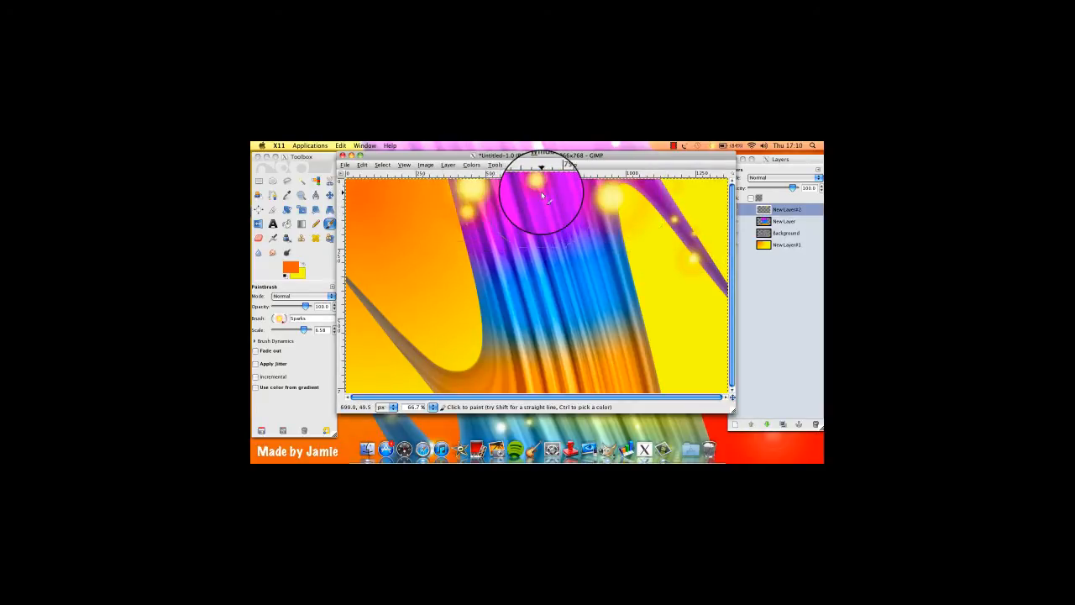
Paint glowing sparks along the shape's thin lower-left arm and where it joins the body.
{"action": "left_click", "coordinate": [377, 328]}
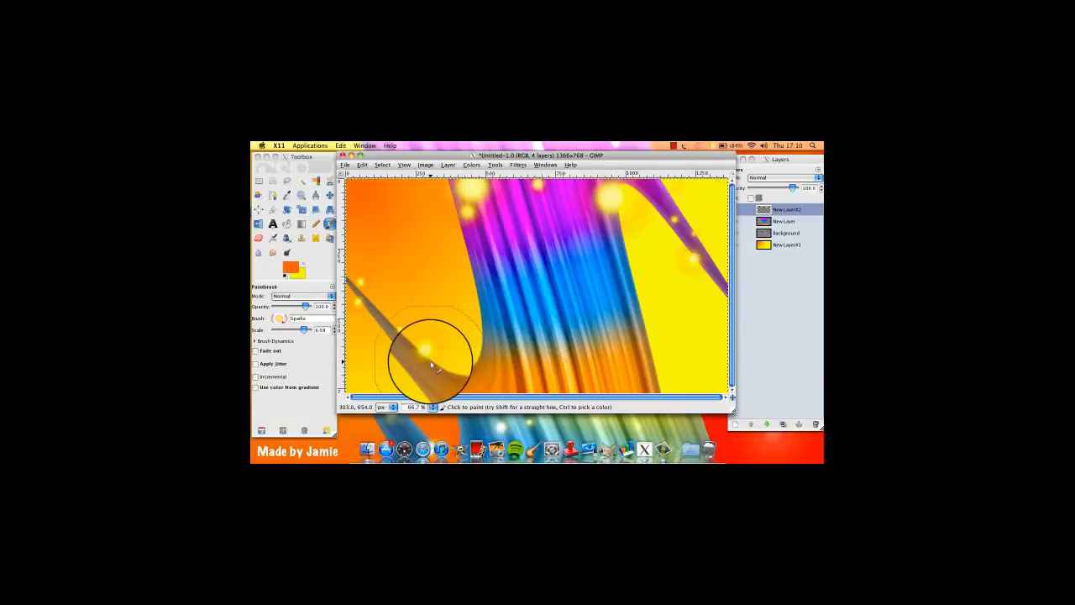
{"action": "left_click", "coordinate": [375, 315]}
{"action": "left_click", "coordinate": [498, 357]}
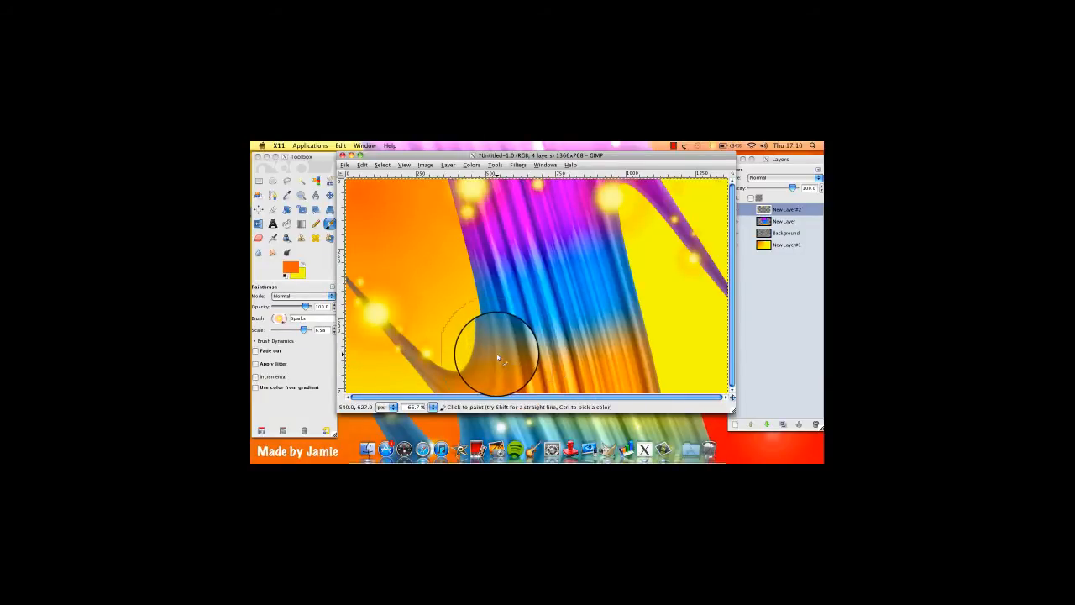
Scatter glowing sparks over the shape's striped body, across the purple, blue and orange bands.
{"action": "left_click", "coordinate": [494, 281]}
{"action": "left_click", "coordinate": [578, 245]}
{"action": "left_click", "coordinate": [611, 326]}
{"action": "left_click", "coordinate": [632, 372]}
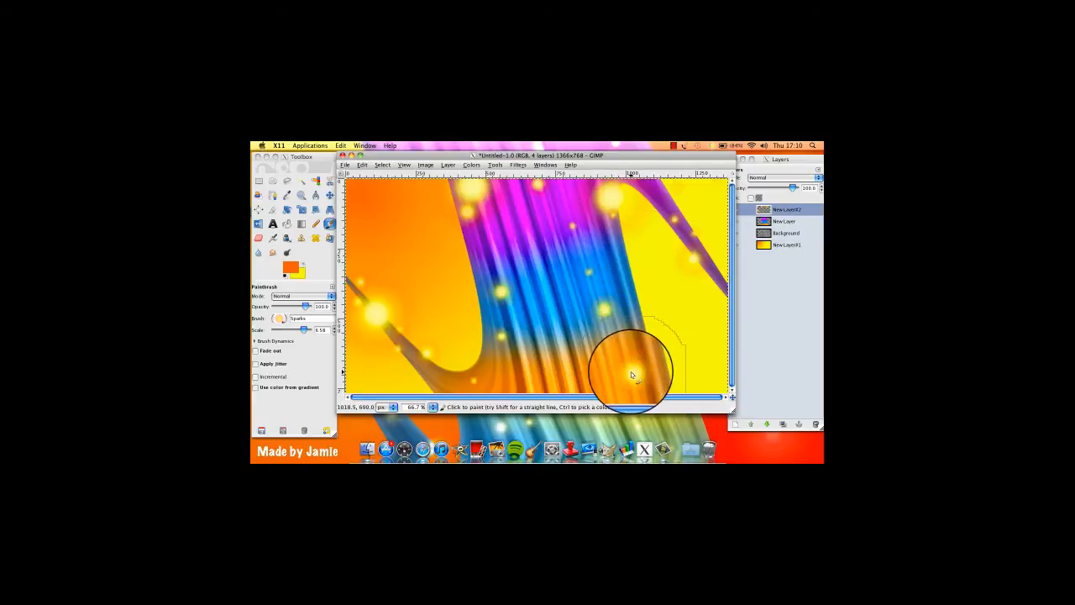
{"action": "left_click", "coordinate": [488, 263]}
{"action": "left_click", "coordinate": [515, 242]}
Paint two more sparks over the middle of the striped body and undo them both.
{"action": "left_click", "coordinate": [545, 220]}
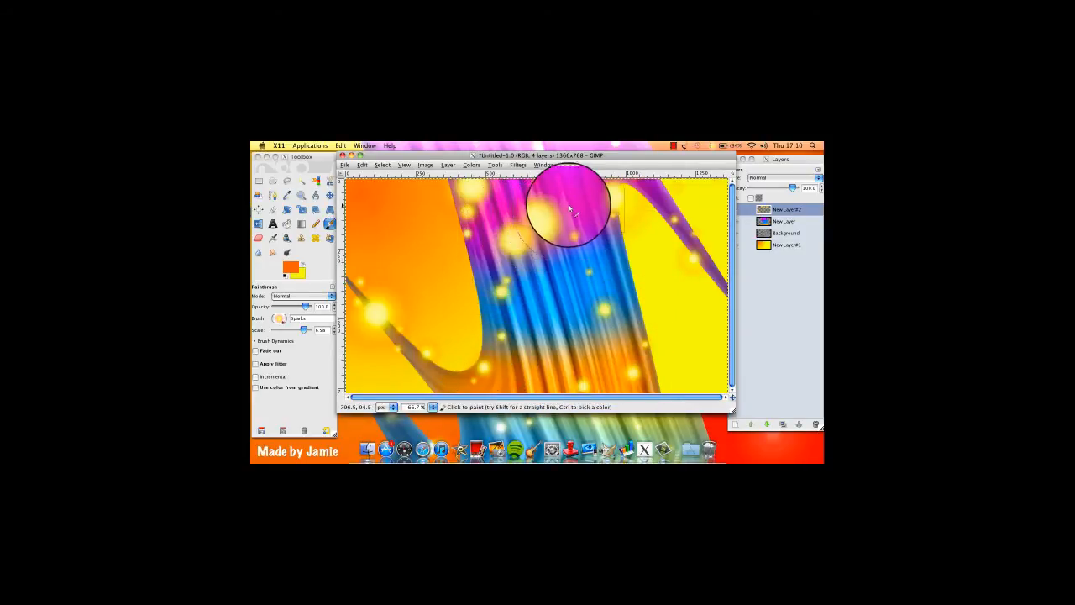
{"action": "left_click", "coordinate": [568, 326]}
{"action": "key", "text": "ctrl+z"}
{"action": "key", "text": "ctrl+z"}
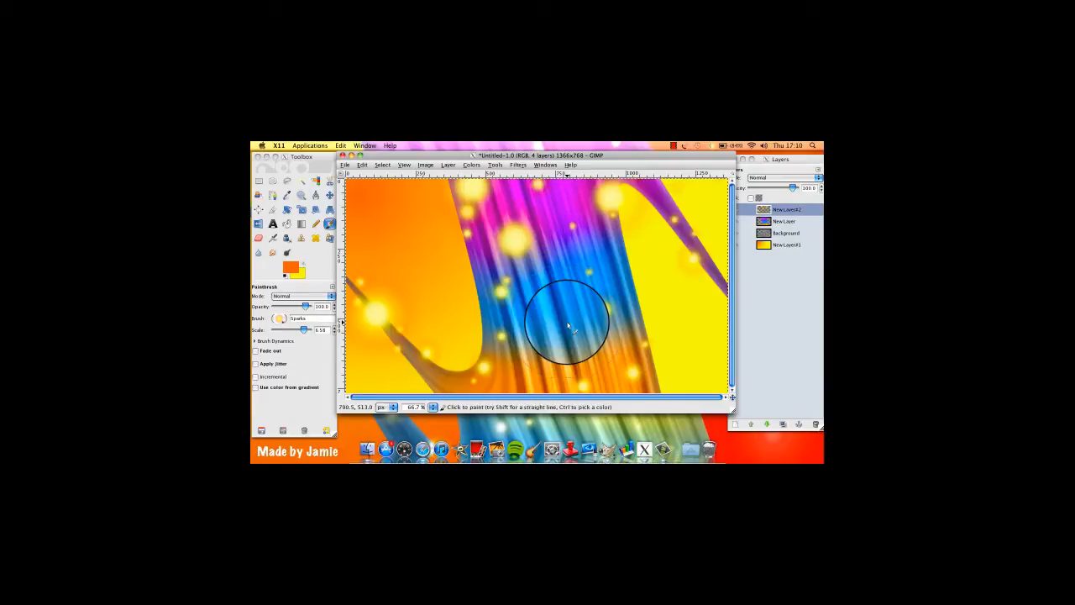
Add a few more sparks in the blue and orange areas to fill the gaps in the striped body.
{"action": "left_click", "coordinate": [609, 276]}
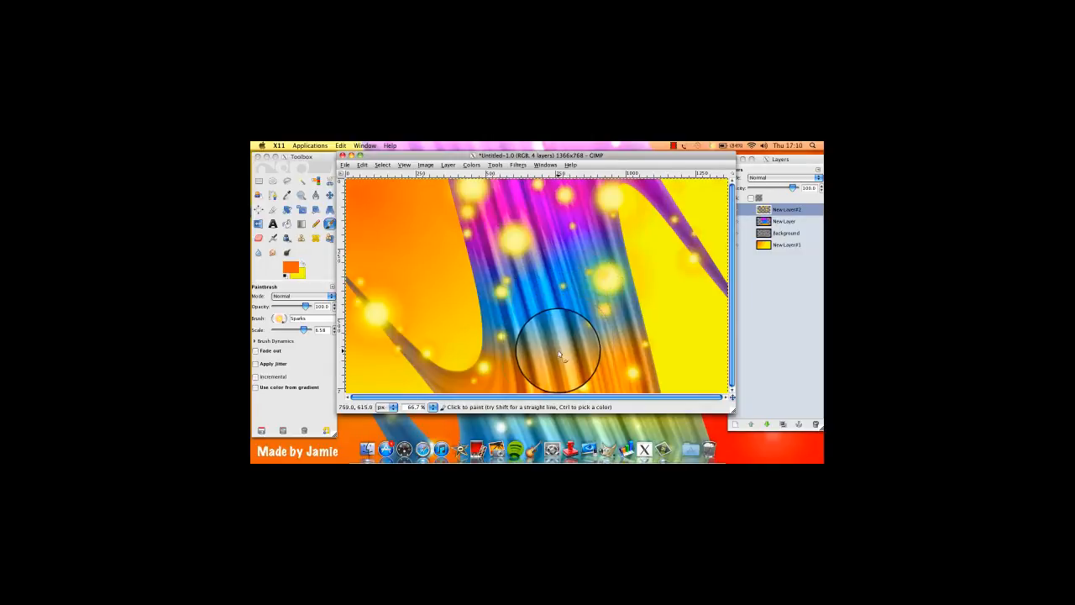
{"action": "left_click", "coordinate": [533, 359]}
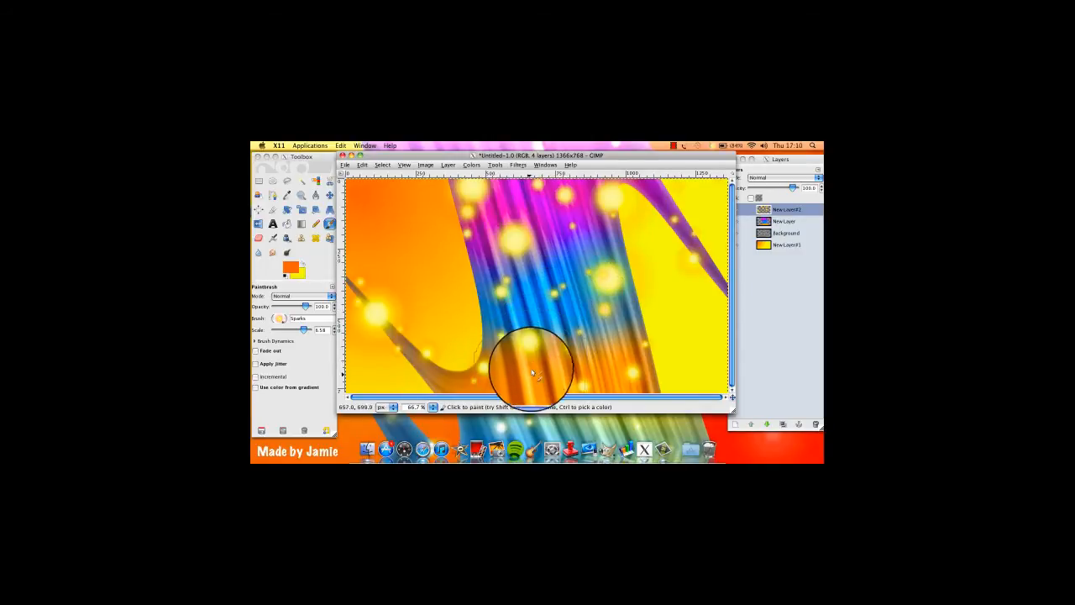
{"action": "left_click", "coordinate": [560, 253]}
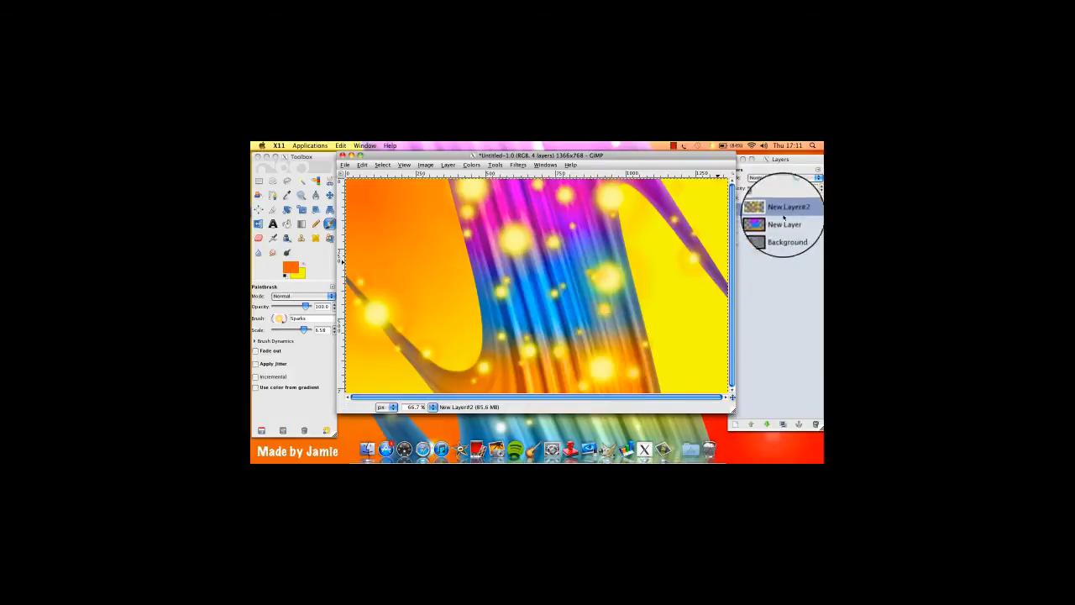
Try the Dodge blend mode on the sparks layer and return it to Normal.
{"action": "left_click", "coordinate": [802, 178]}
{"action": "left_click", "coordinate": [819, 177]}
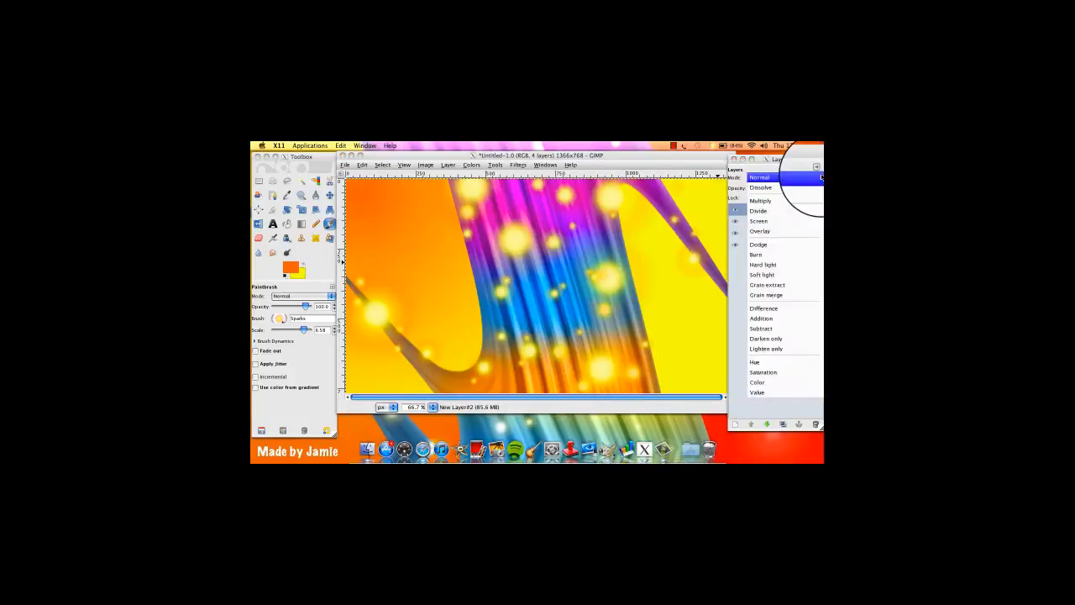
{"action": "left_click", "coordinate": [798, 244]}
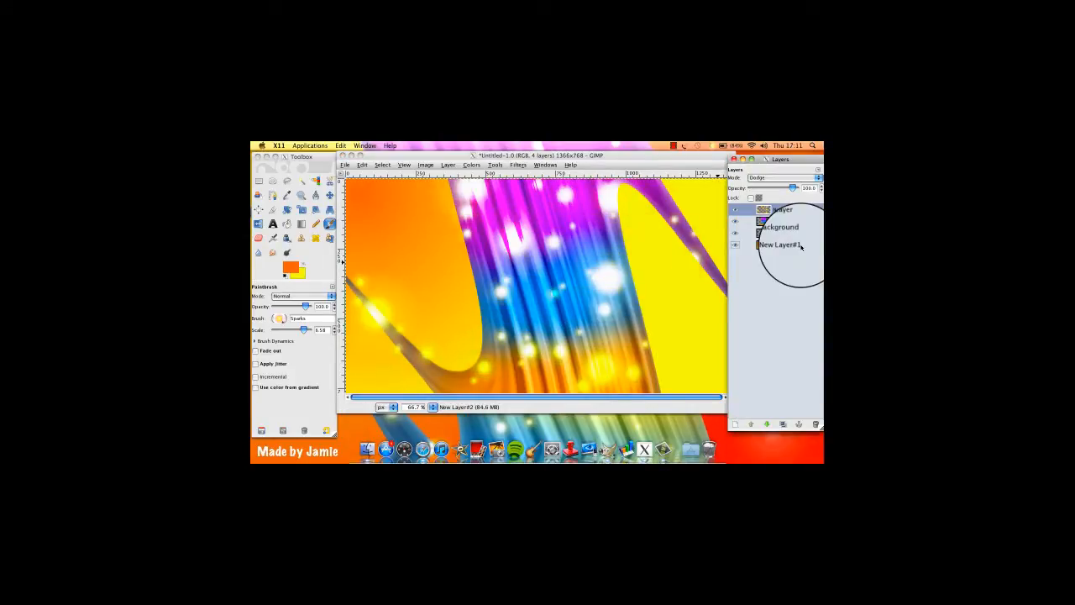
{"action": "left_click", "coordinate": [819, 177]}
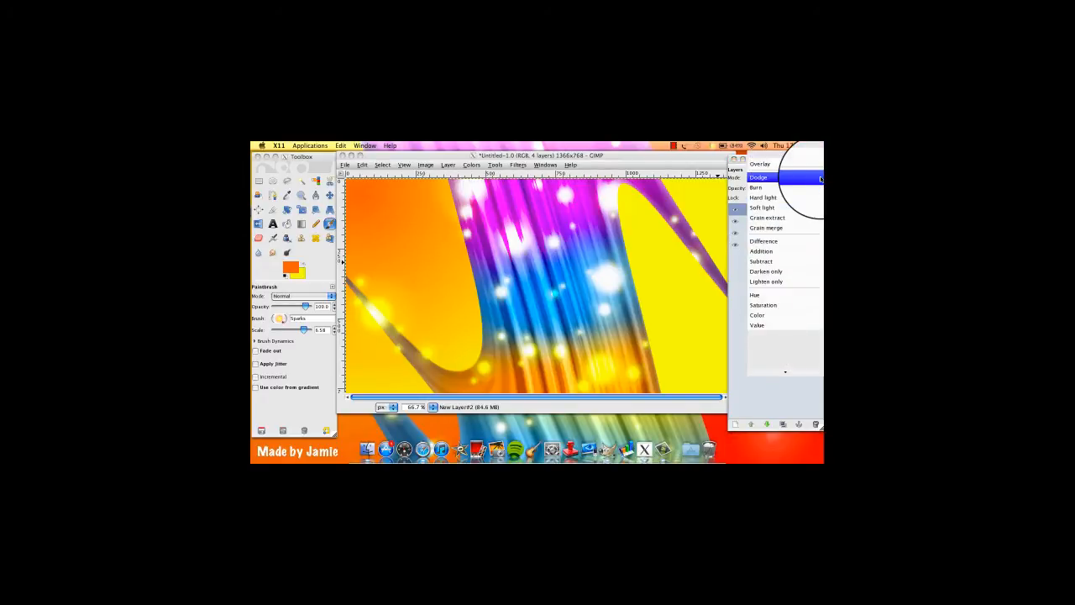
{"action": "left_click", "coordinate": [798, 157]}
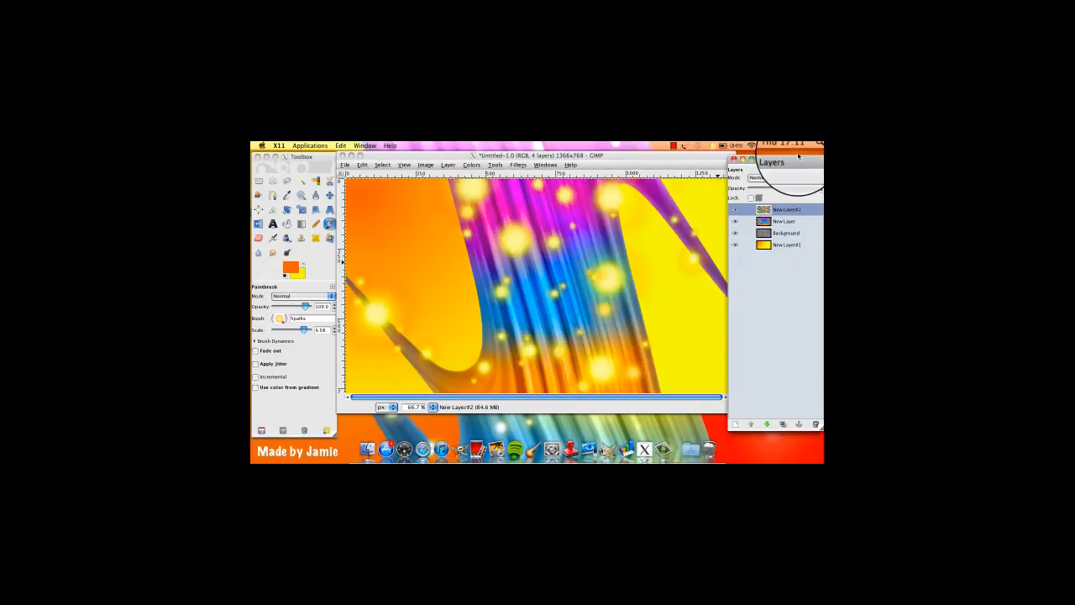
Activate the Text tool with Marker Felt Bold, set the size to 168 px and the text colour to black.
{"action": "left_click", "coordinate": [273, 223]}
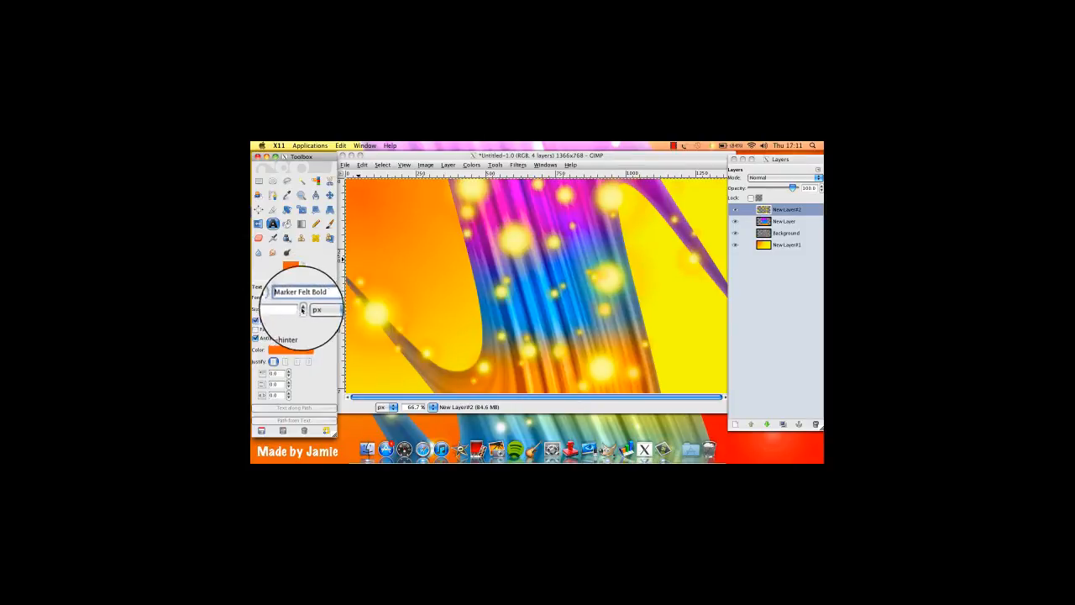
{"action": "left_click", "coordinate": [303, 308]}
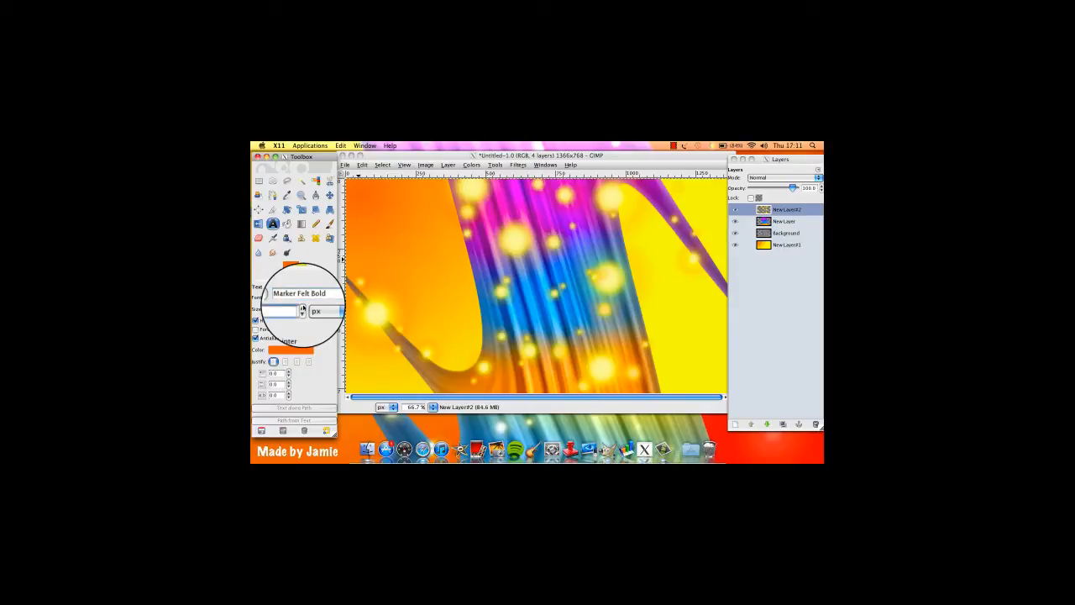
{"action": "left_click", "coordinate": [303, 354]}
{"action": "left_click_drag", "start_coordinate": [298, 204], "coordinate": [271, 191]}
{"action": "left_click", "coordinate": [456, 290]}
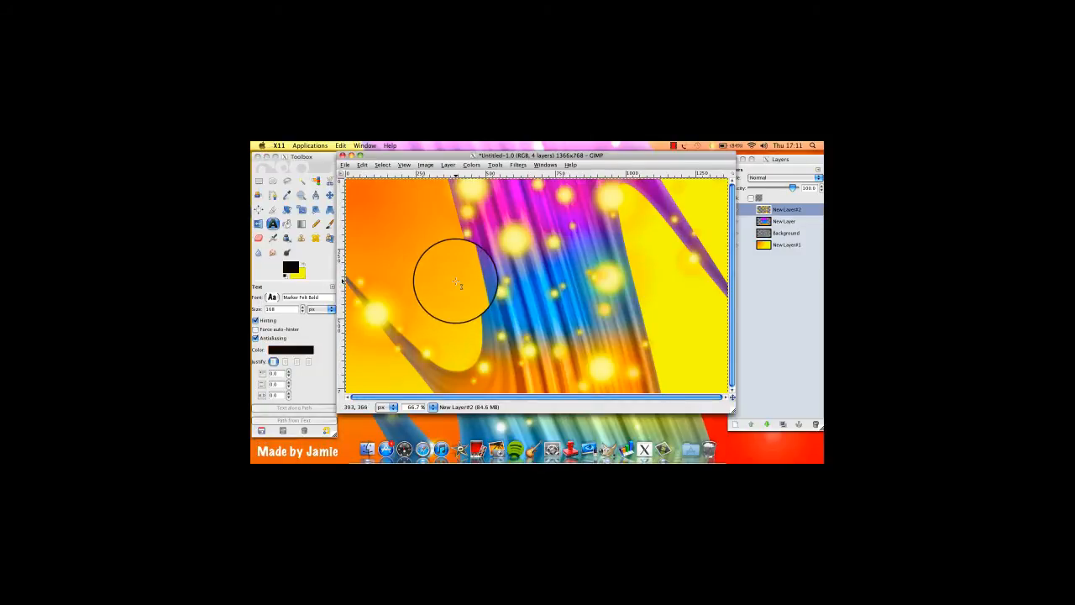
Add the text "JustBananaUs" and position it across the middle of the image.
{"action": "left_click", "coordinate": [455, 281]}
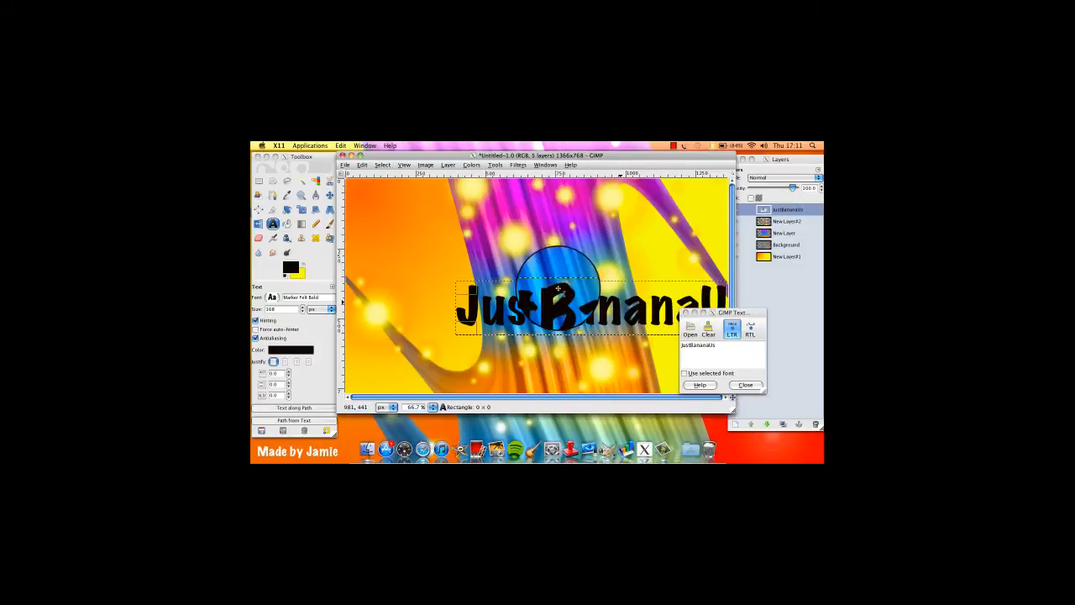
{"action": "left_click_drag", "start_coordinate": [568, 302], "coordinate": [513, 262]}
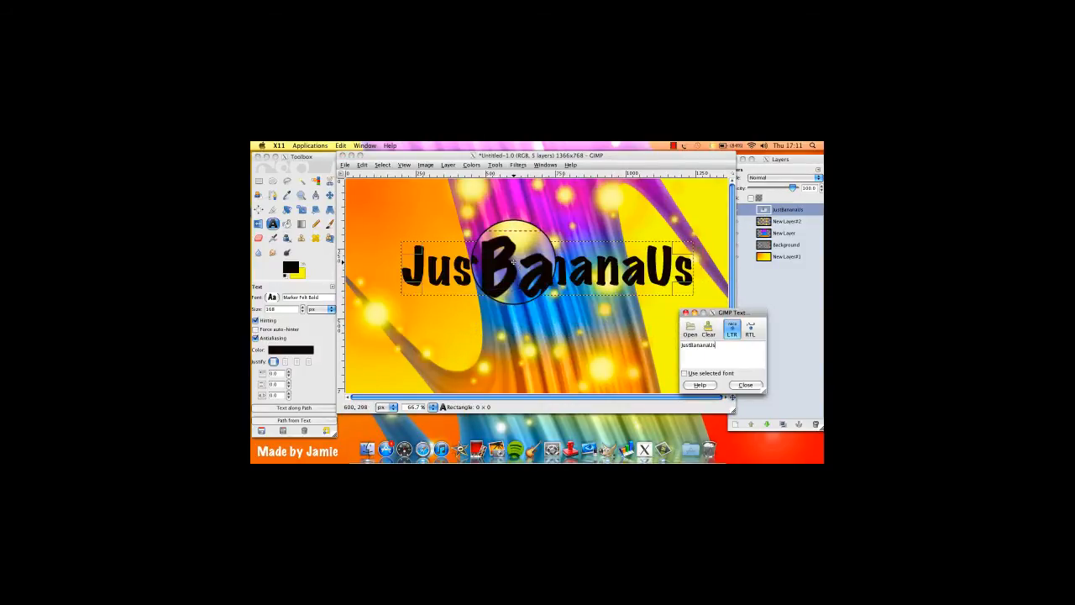
{"action": "left_click", "coordinate": [745, 385]}
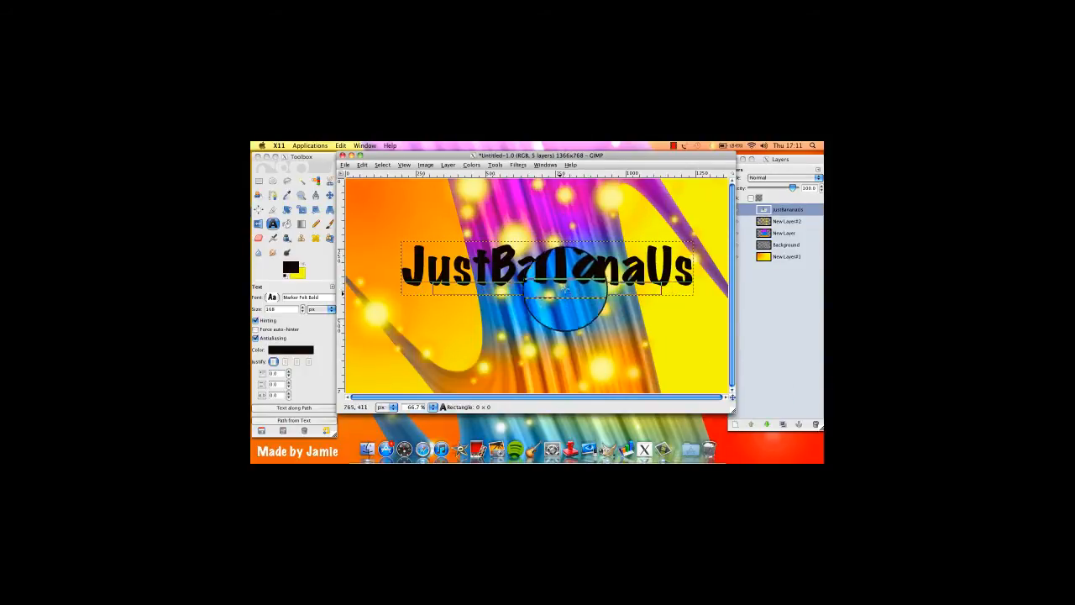
{"action": "left_click", "coordinate": [383, 164]}
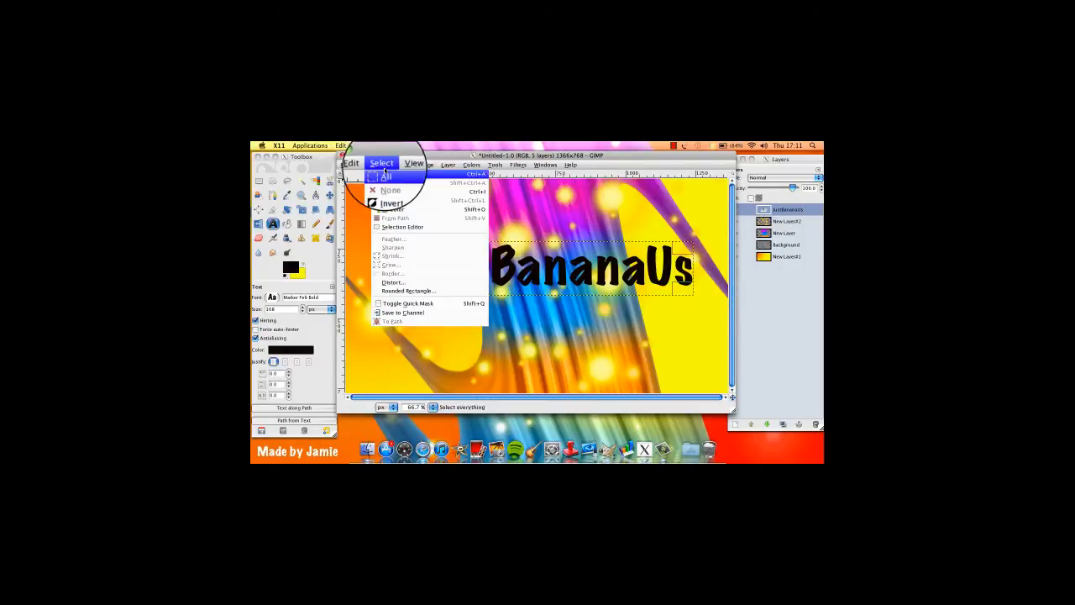
{"action": "left_click", "coordinate": [798, 308]}
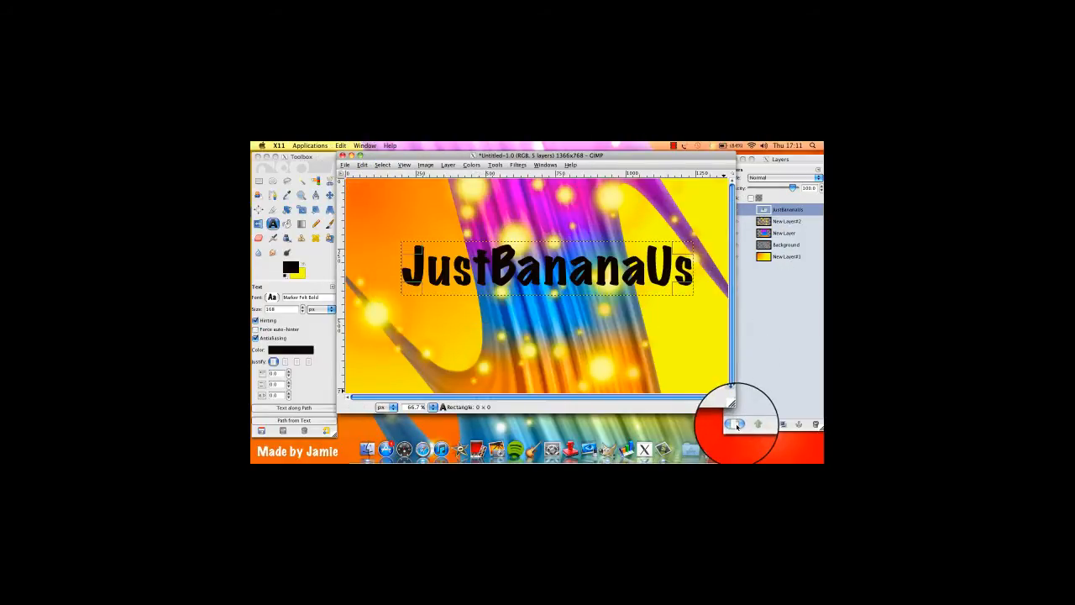
Add a new 1366 x 768 transparent layer above the JustBananaUs text layer.
{"action": "left_click", "coordinate": [737, 426]}
{"action": "left_click", "coordinate": [737, 426]}
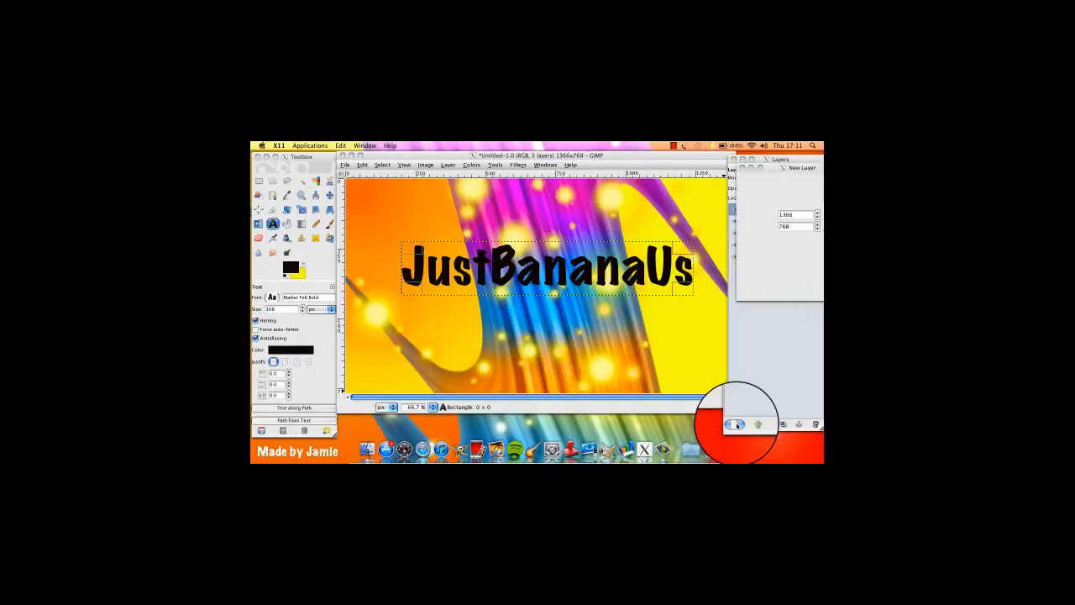
{"action": "key", "text": "Return"}
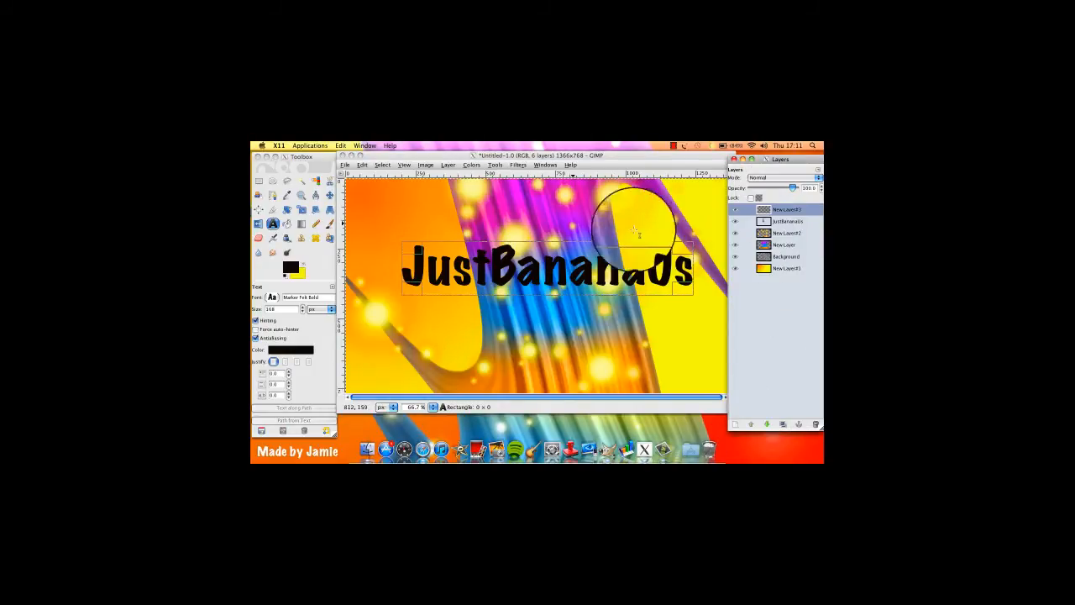
{"action": "left_click", "coordinate": [440, 154]}
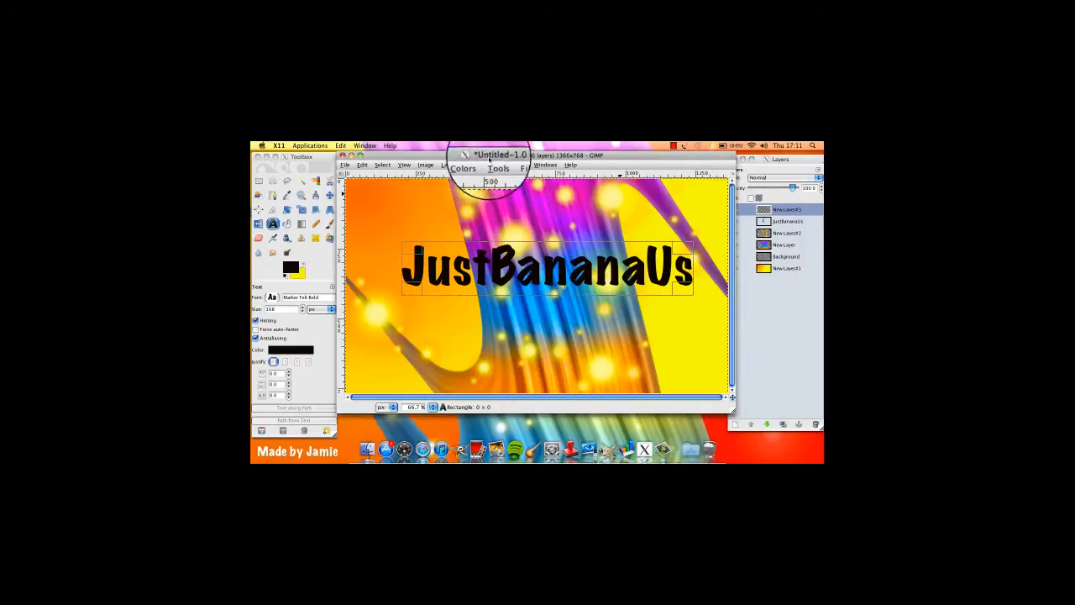
Try a white Supernova centred at 266, 288 with radius 54, 206 spokes and random hue 14, and undo it.
{"action": "left_click", "coordinate": [518, 164]}
{"action": "mouse_move", "coordinate": [554, 238]}
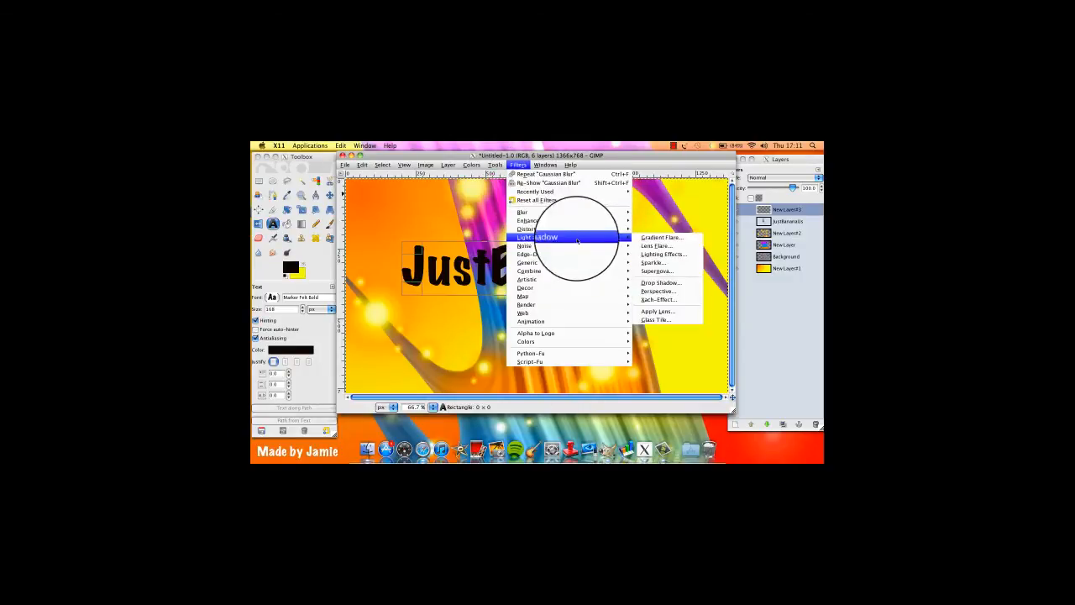
{"action": "left_click", "coordinate": [677, 267]}
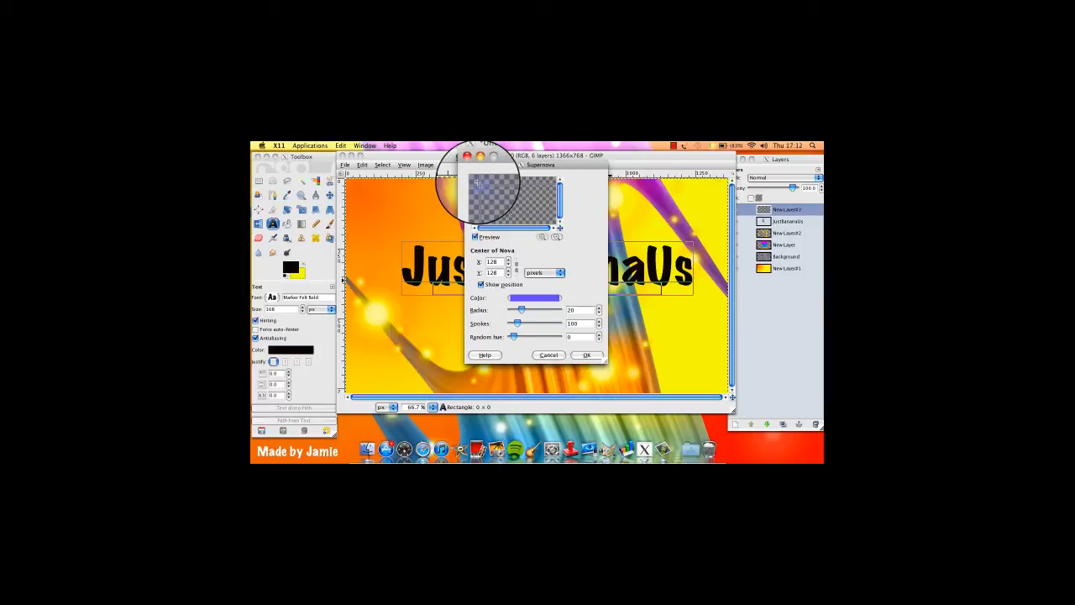
{"action": "left_click", "coordinate": [483, 193]}
{"action": "left_click", "coordinate": [488, 195]}
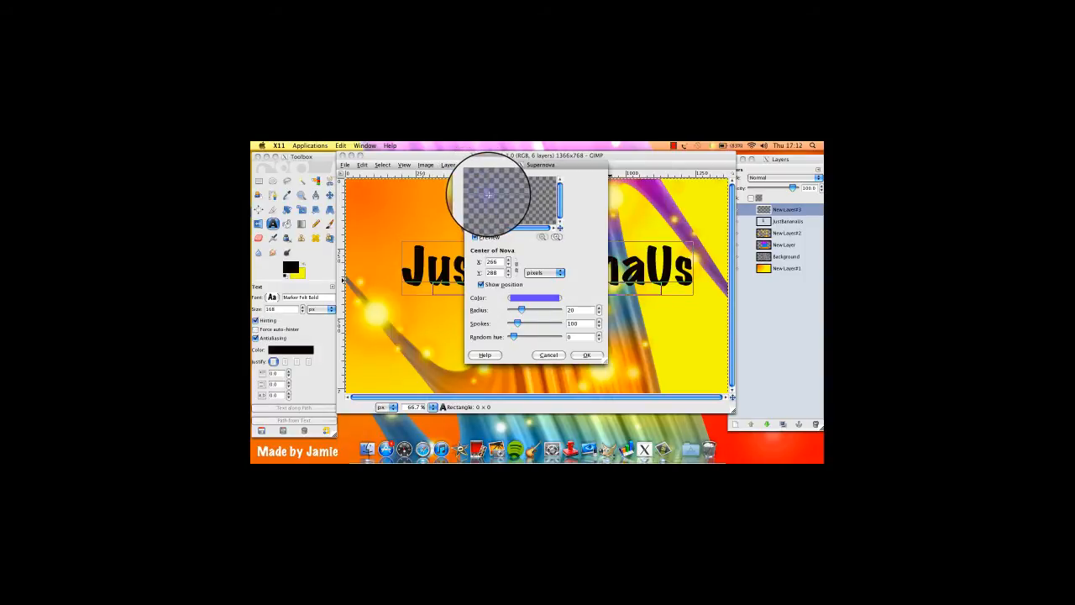
{"action": "left_click", "coordinate": [551, 297]}
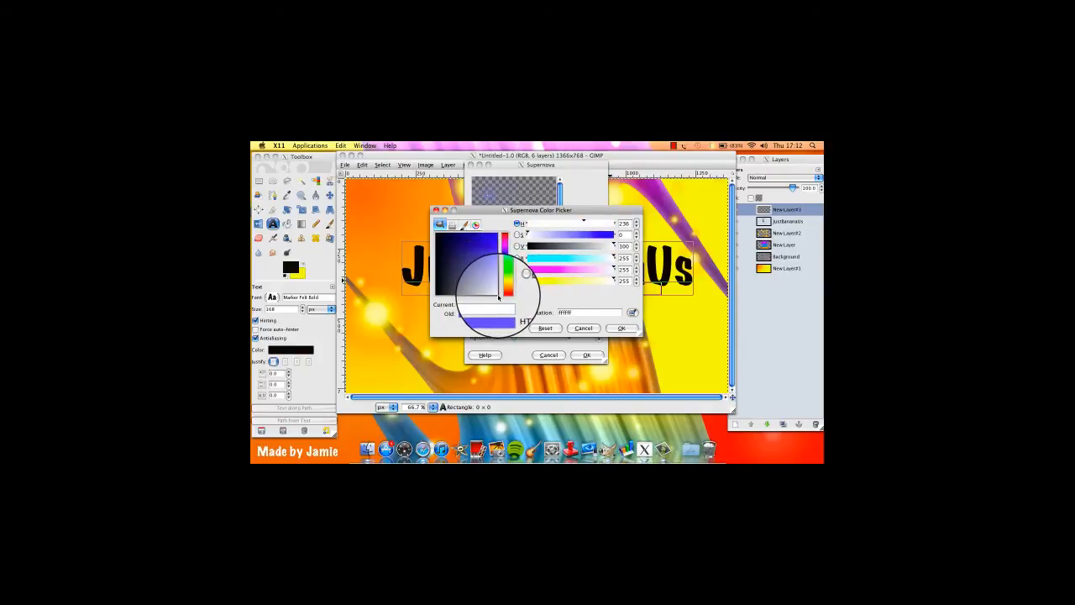
{"action": "left_click", "coordinate": [621, 327]}
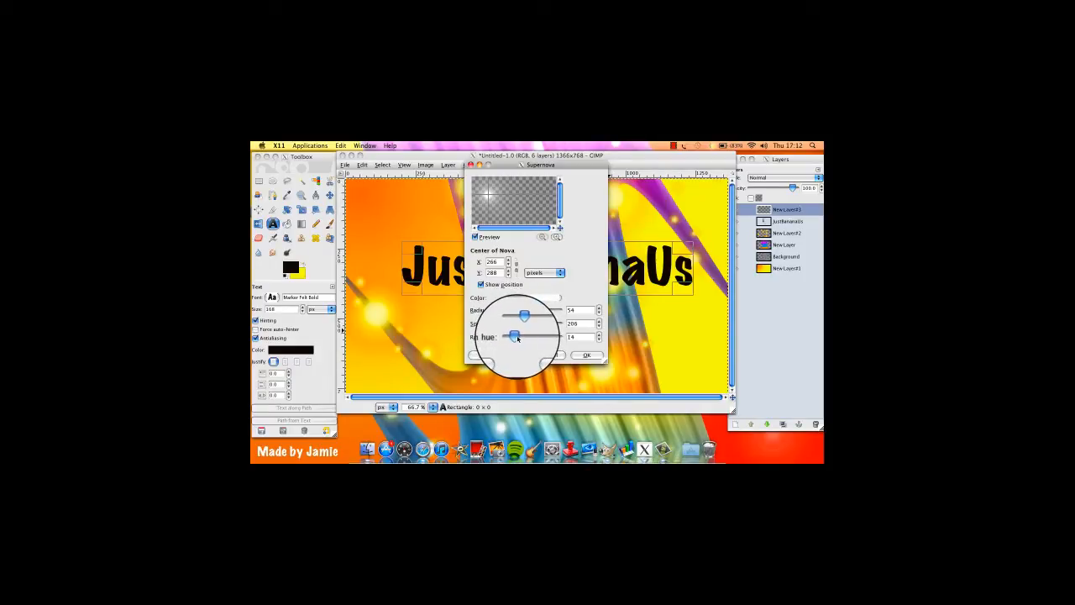
{"action": "left_click", "coordinate": [587, 355]}
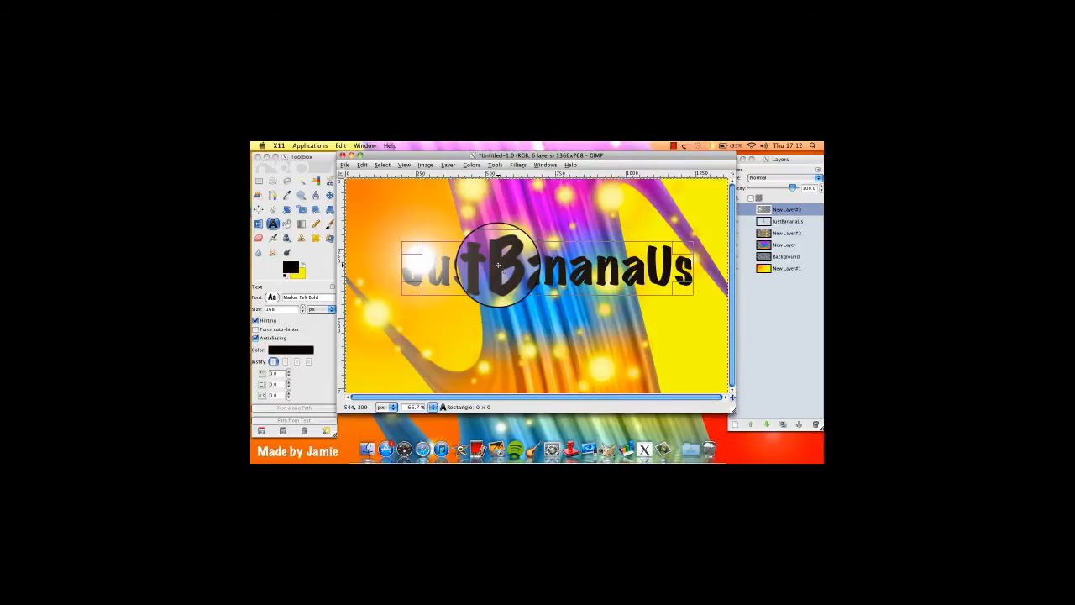
{"action": "key", "text": "ctrl+z"}
Render a Default Gradient Flare on the new layer over the orange area above the "J" of the text.
{"action": "left_click", "coordinate": [517, 165]}
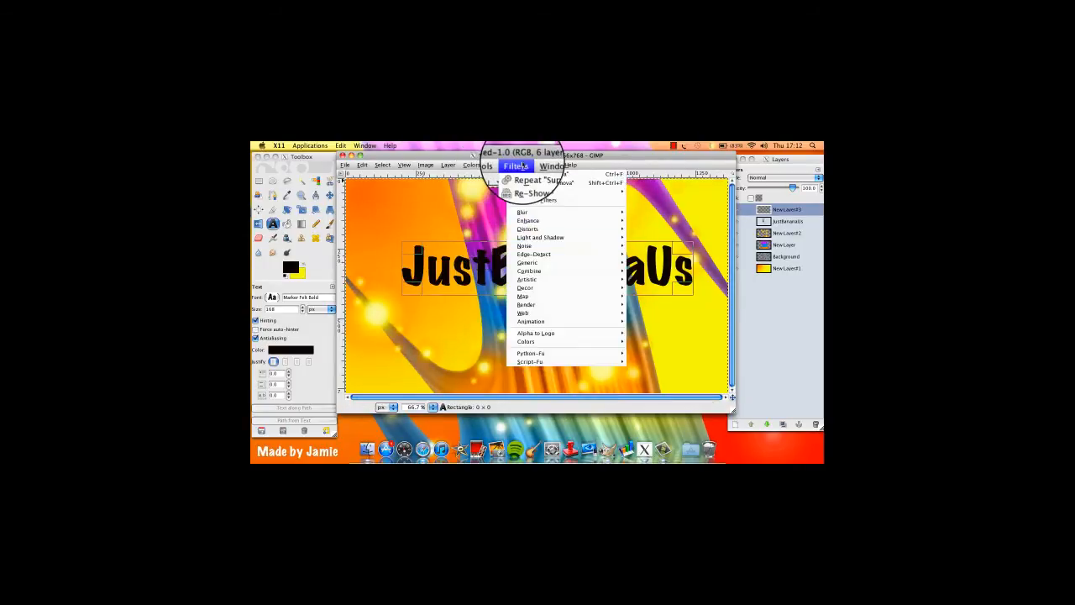
{"action": "mouse_move", "coordinate": [572, 238]}
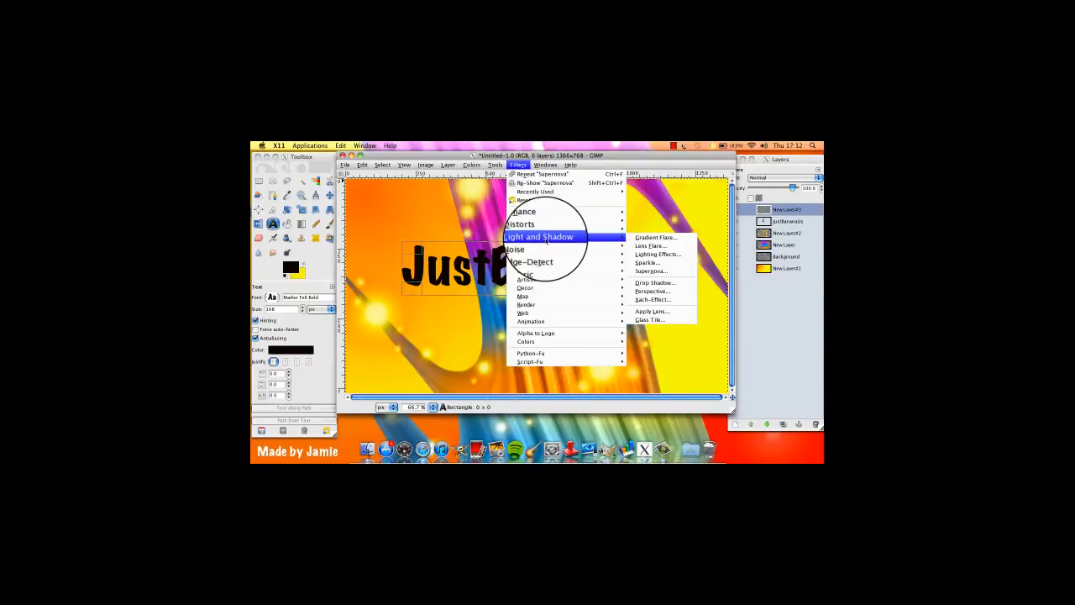
{"action": "left_click", "coordinate": [649, 233]}
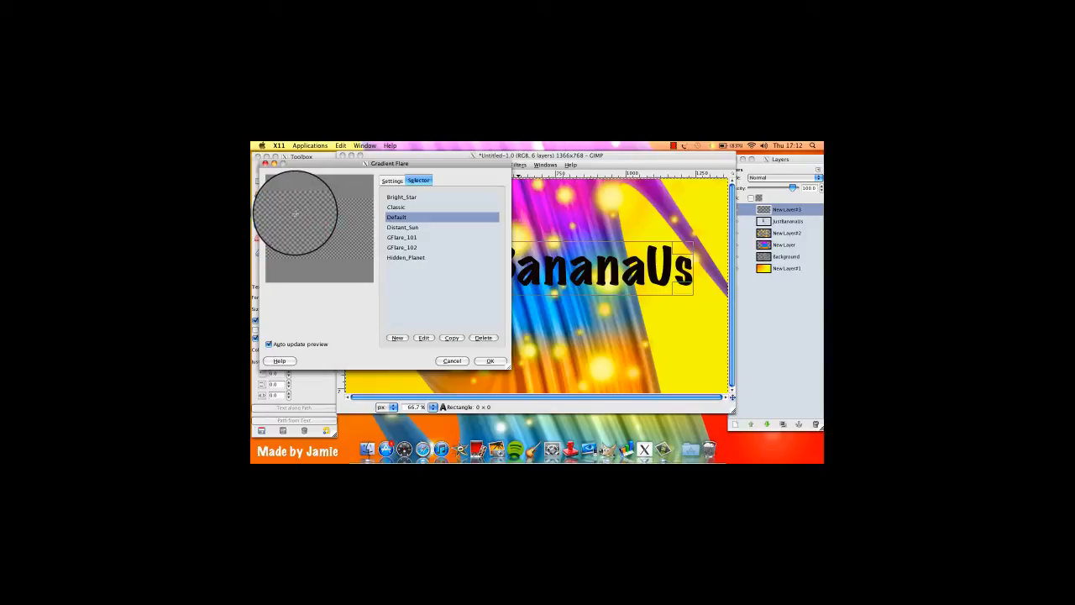
{"action": "left_click", "coordinate": [490, 360]}
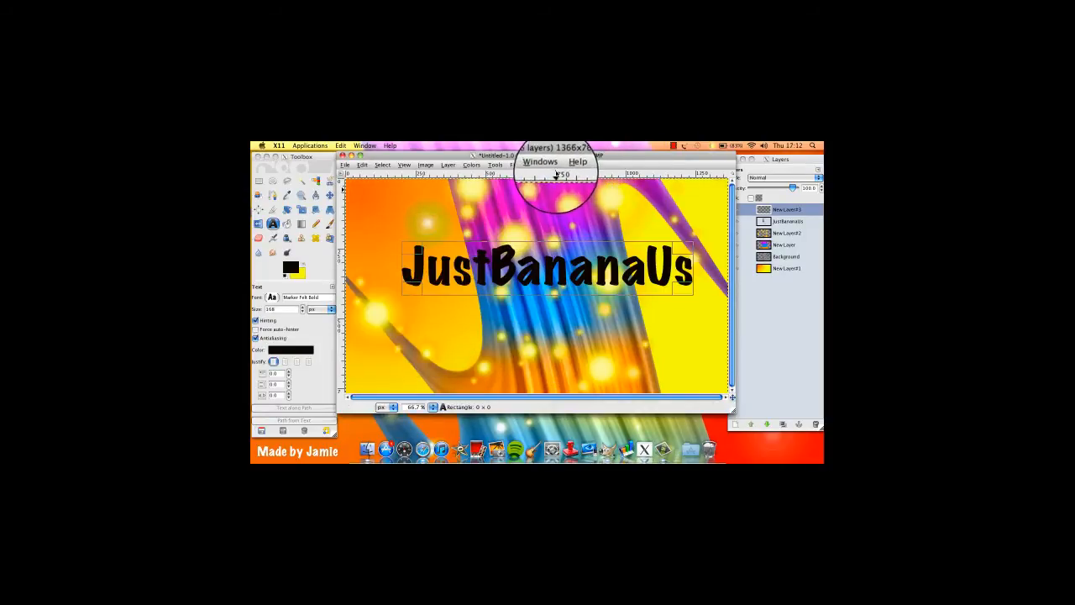
Render a second Default Gradient Flare over the yellow area below the "Us" of the text.
{"action": "left_click", "coordinate": [524, 165]}
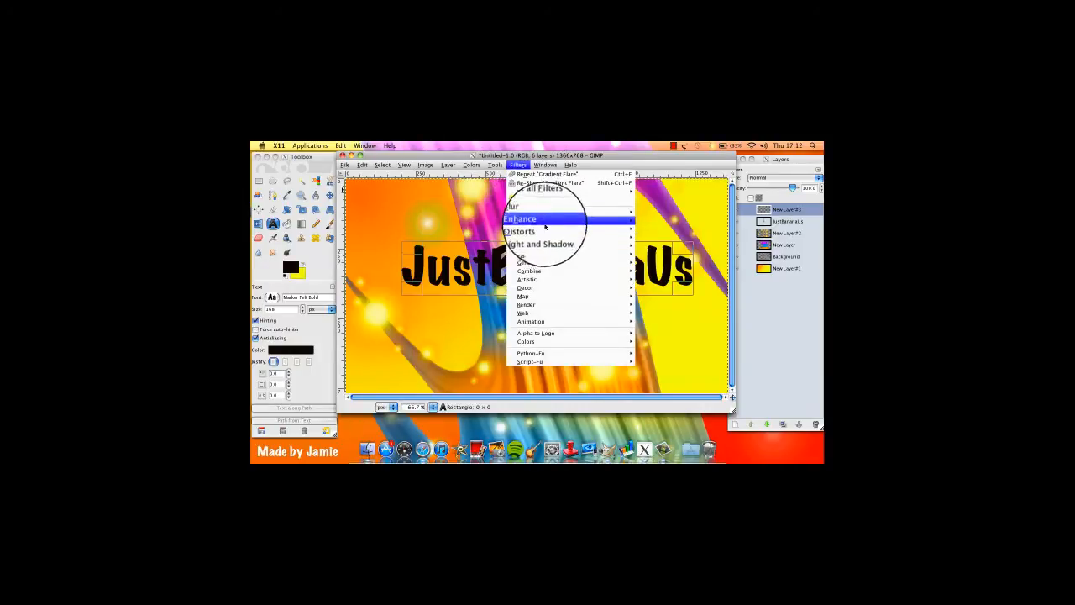
{"action": "mouse_move", "coordinate": [552, 237]}
{"action": "left_click", "coordinate": [665, 238]}
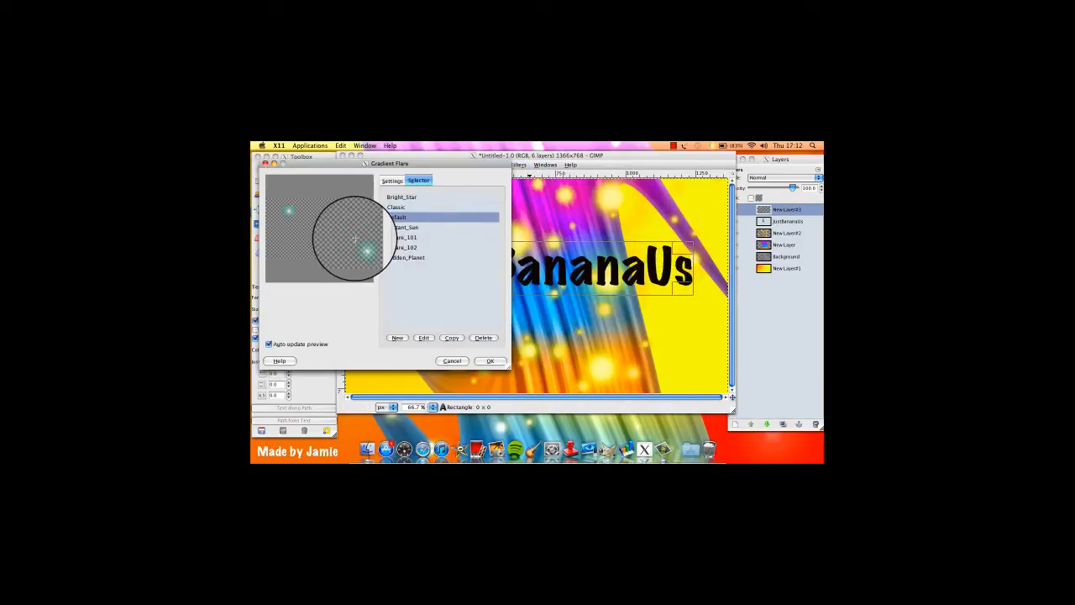
{"action": "left_click", "coordinate": [499, 362]}
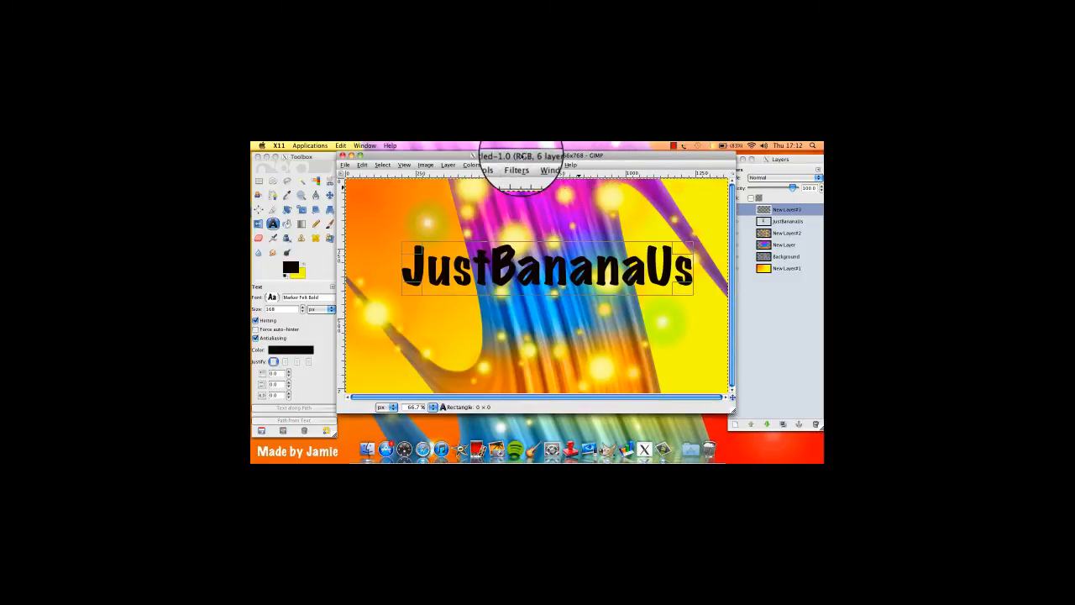
Render a white Supernova centred at 1243, 150 with radius 54 and random hue 14 on the purple streak.
{"action": "left_click", "coordinate": [518, 164]}
{"action": "mouse_move", "coordinate": [546, 238]}
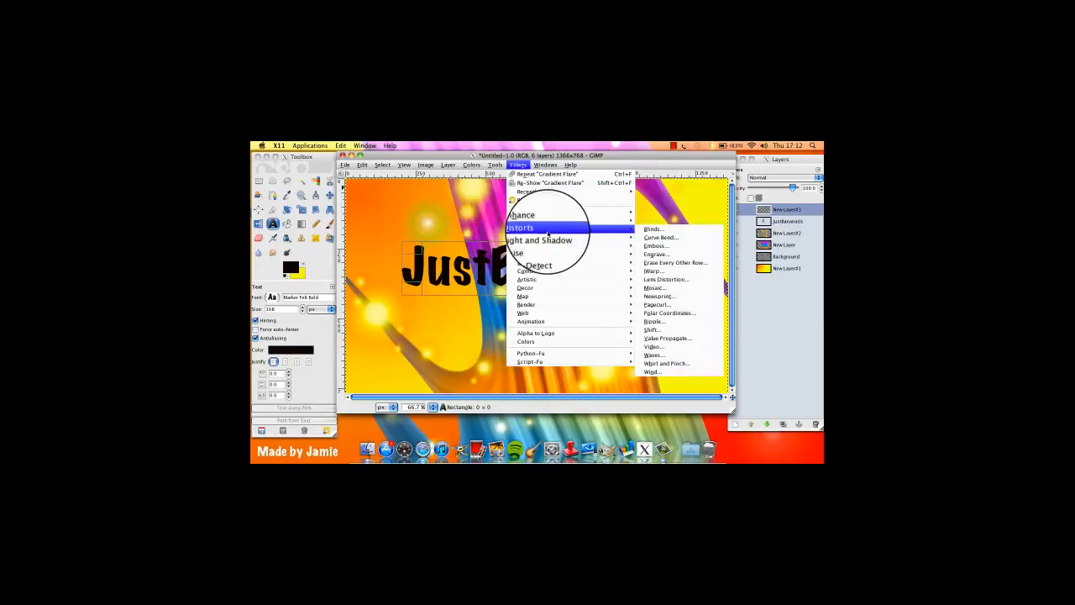
{"action": "left_click", "coordinate": [660, 270]}
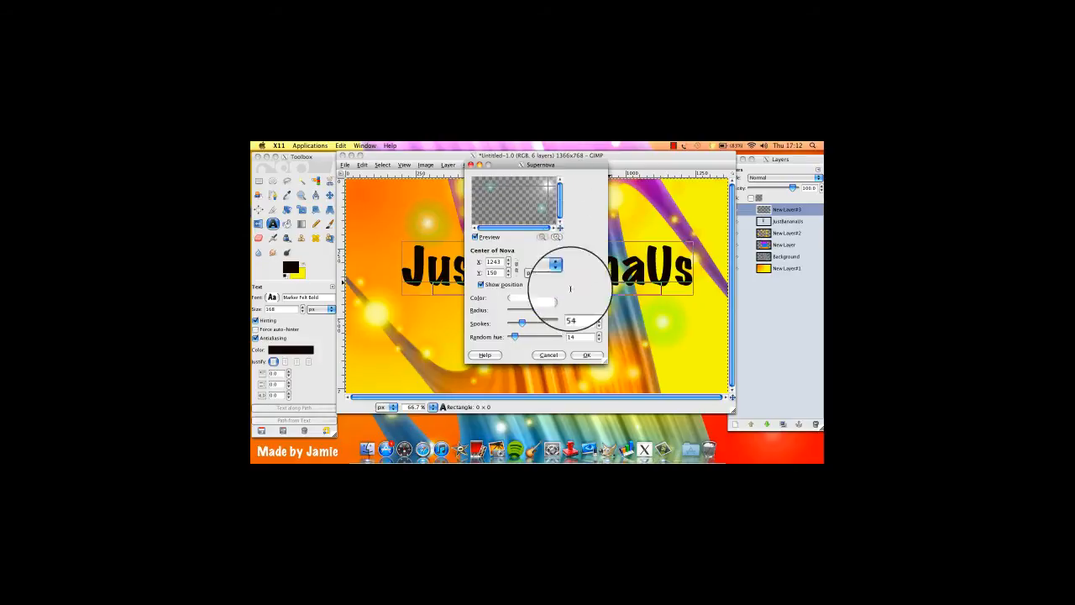
{"action": "left_click", "coordinate": [586, 355]}
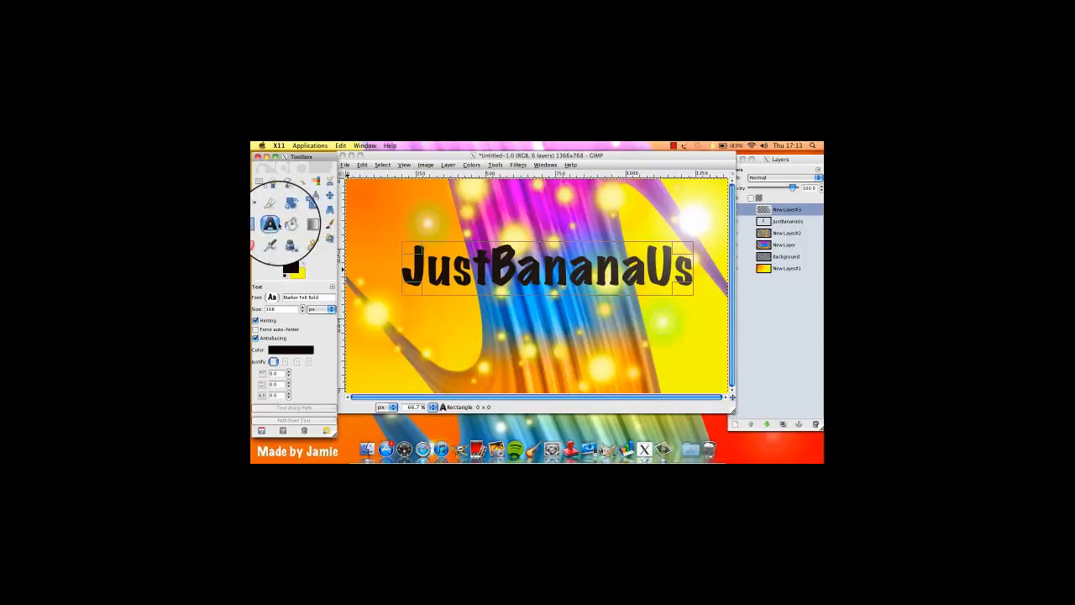
Add a "Made by" credit with the author's first name at 26 px in the image's bottom-left corner.
{"action": "left_click", "coordinate": [366, 375]}
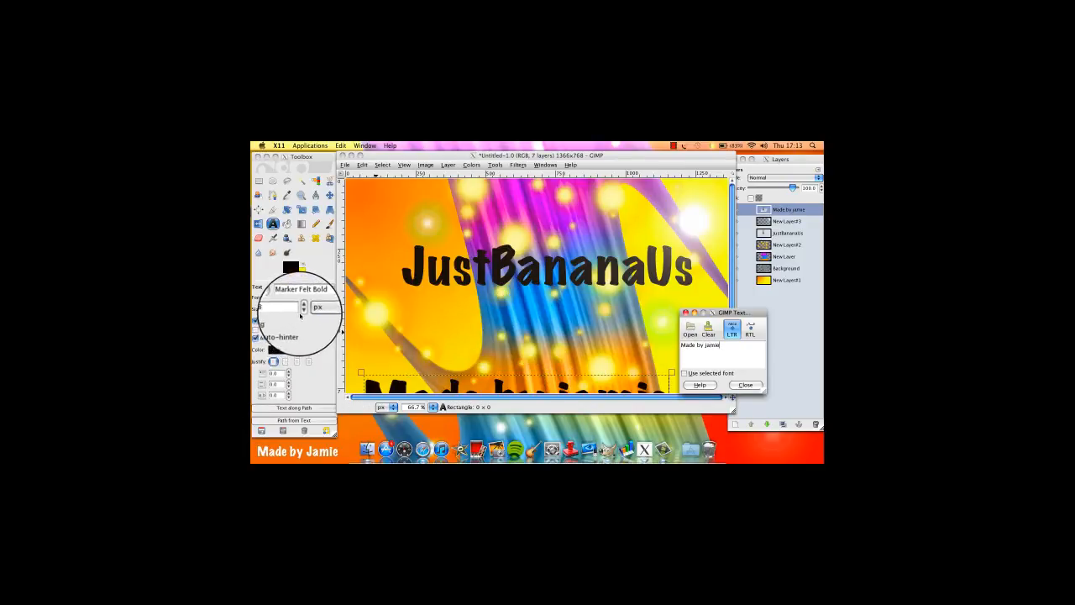
{"action": "left_click", "coordinate": [302, 313]}
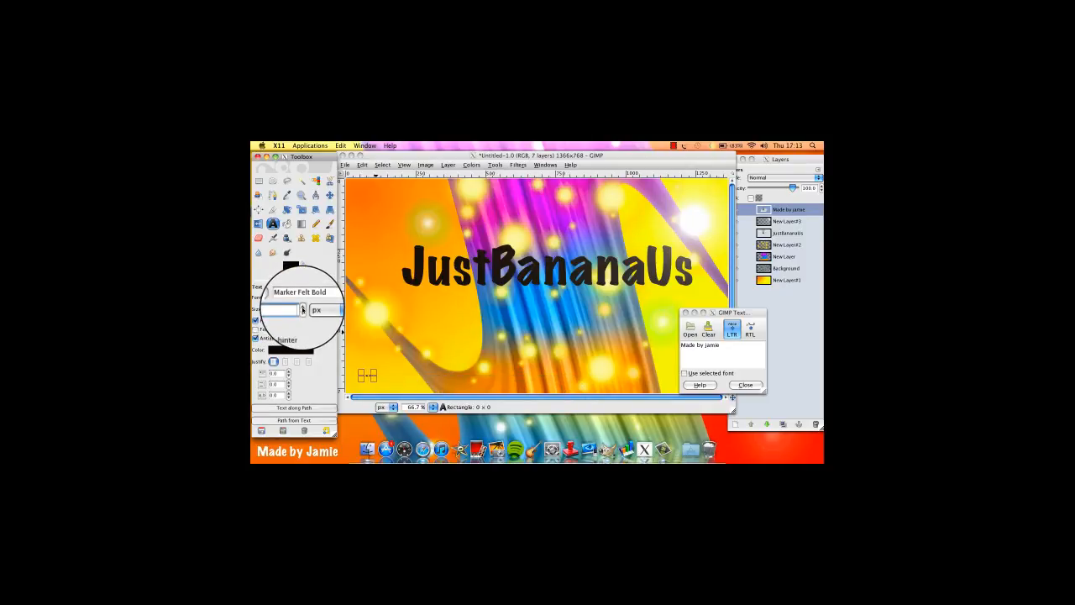
{"action": "left_click", "coordinate": [701, 357]}
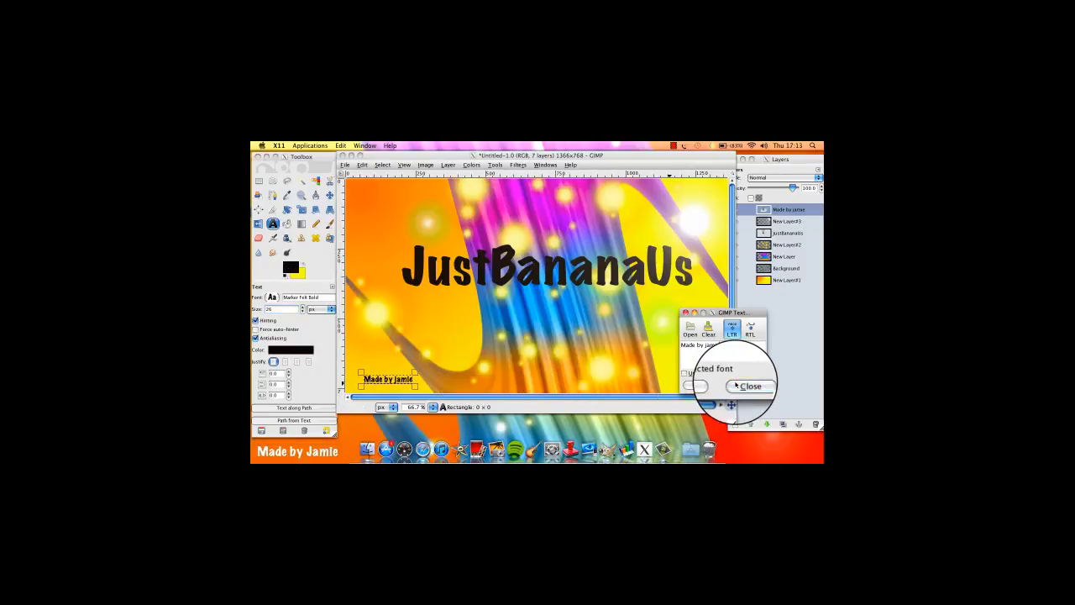
{"action": "left_click", "coordinate": [389, 386]}
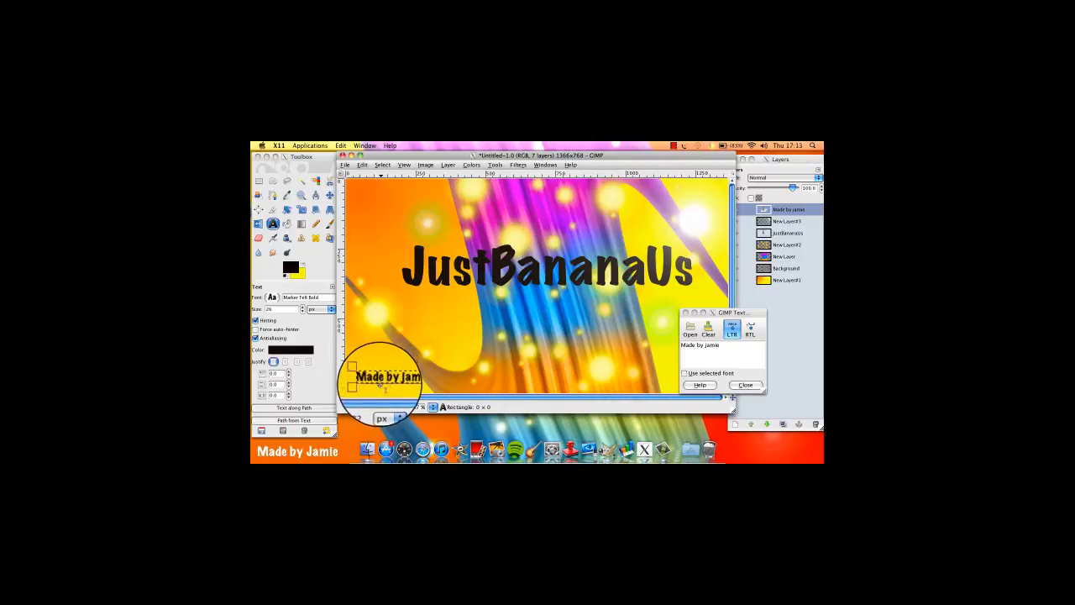
{"action": "left_click_drag", "start_coordinate": [381, 381], "coordinate": [368, 388]}
{"action": "left_click", "coordinate": [746, 385]}
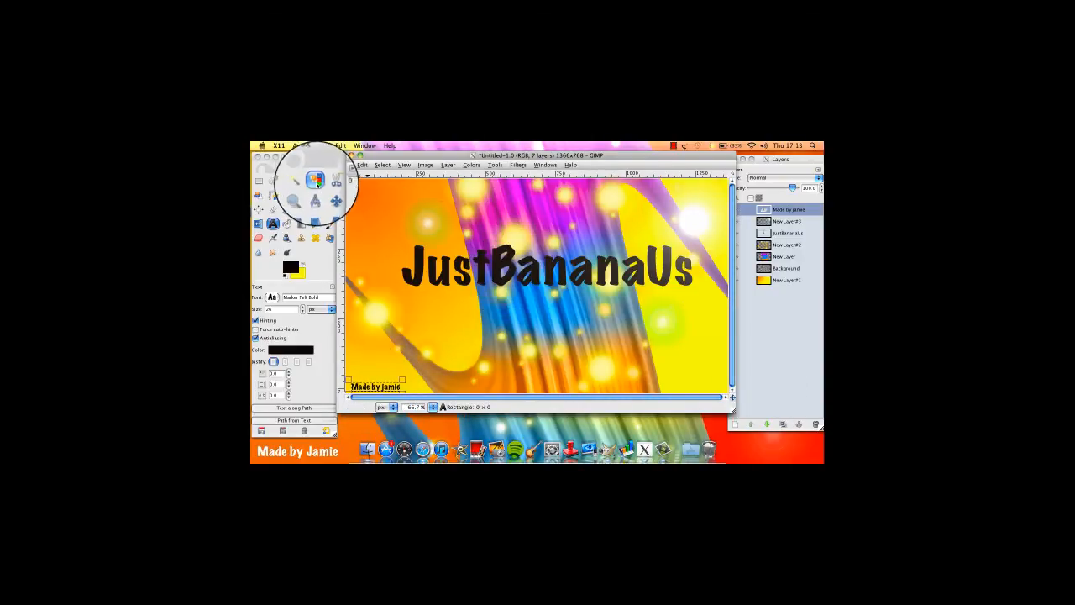
Save the image to the Desktop as kdfjdsf.jpg, exporting it as a flattened JPEG.
{"action": "left_click", "coordinate": [345, 165]}
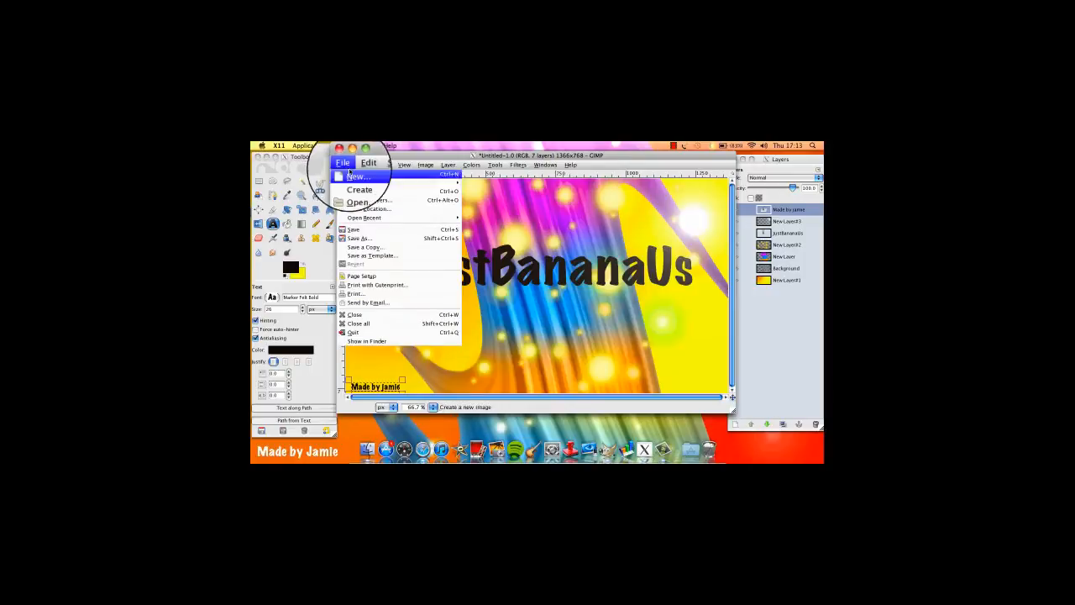
{"action": "left_click", "coordinate": [374, 240]}
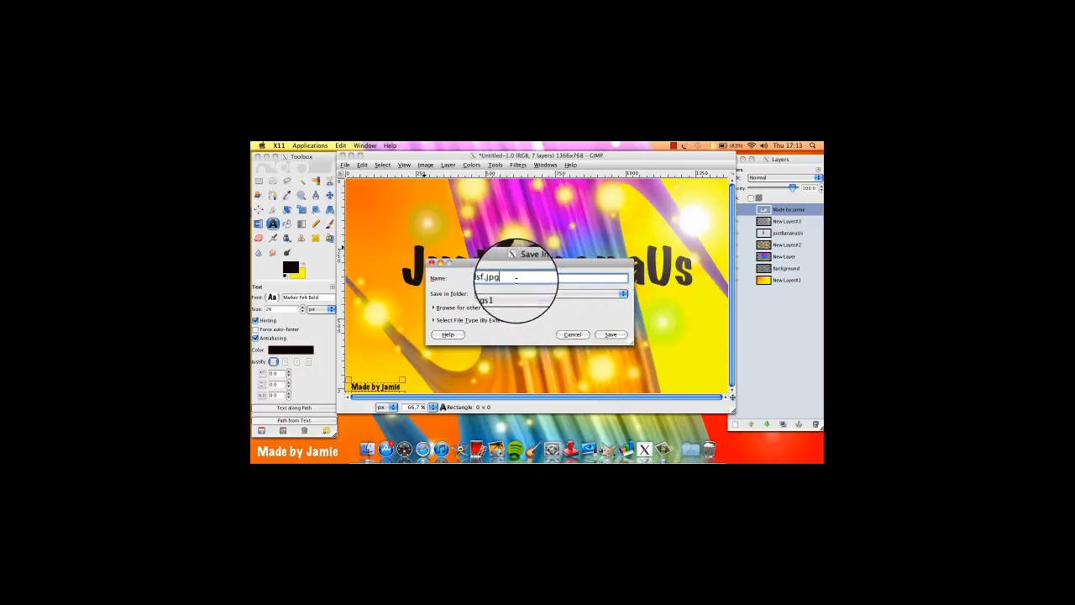
{"action": "left_click", "coordinate": [624, 294]}
{"action": "left_click", "coordinate": [598, 303]}
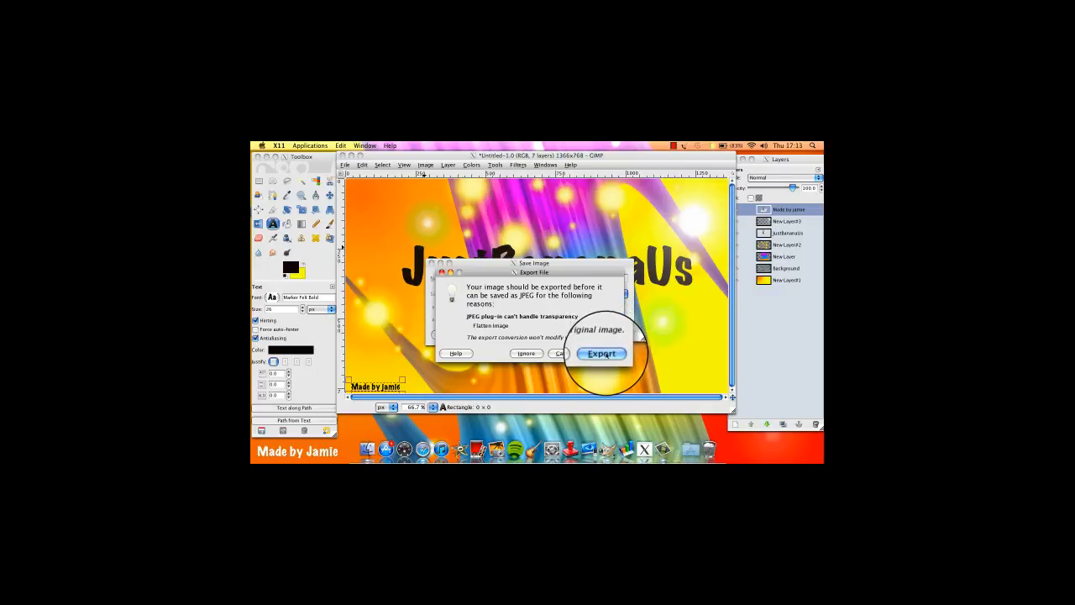
{"action": "left_click", "coordinate": [600, 352]}
{"action": "left_click", "coordinate": [583, 364]}
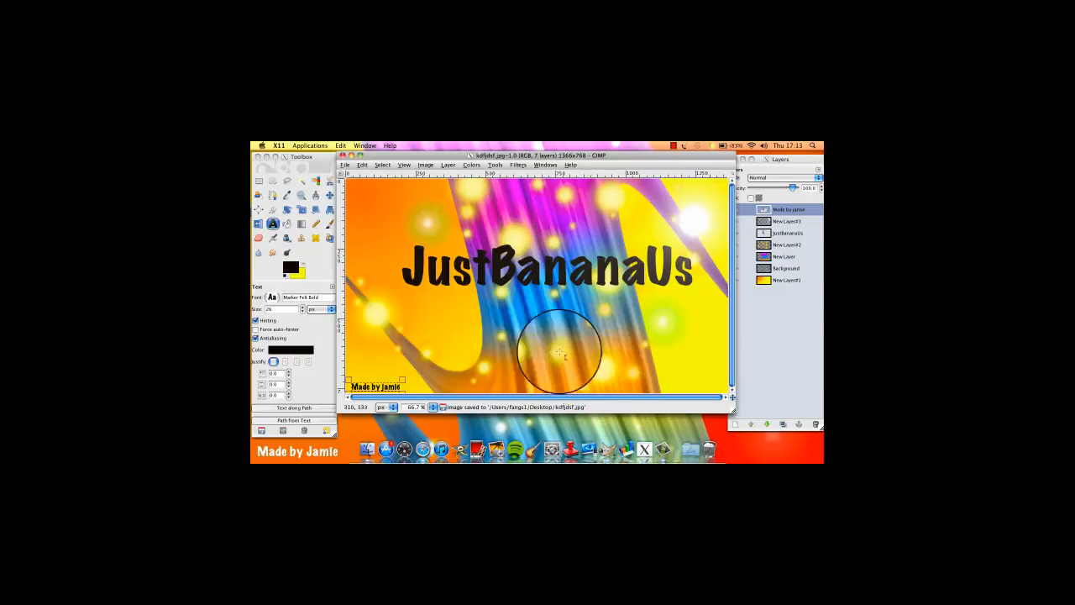
Close the image and GIMP, view the saved kdfjdsf.jpg from the desktop in Preview and close it.
{"action": "left_click", "coordinate": [342, 155]}
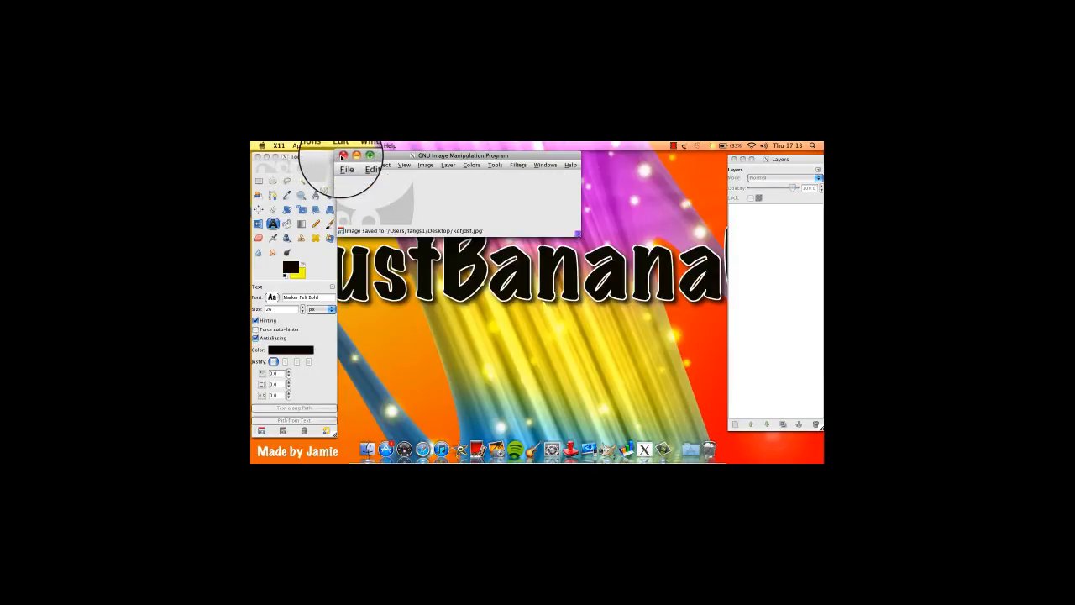
{"action": "left_click", "coordinate": [342, 155]}
{"action": "double_click", "coordinate": [796, 376]}
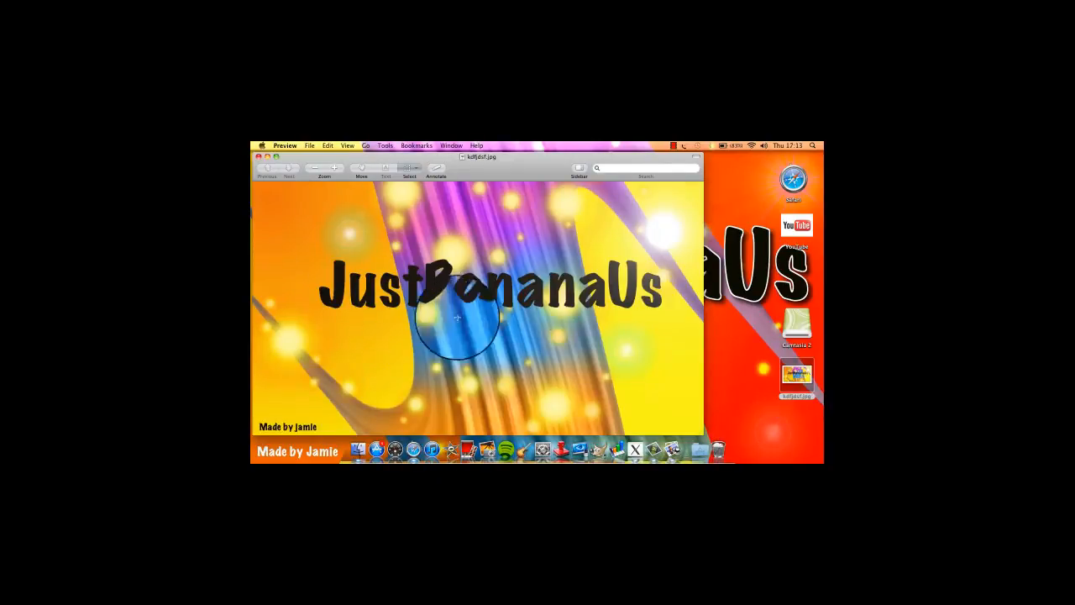
{"action": "left_click", "coordinate": [258, 157]}
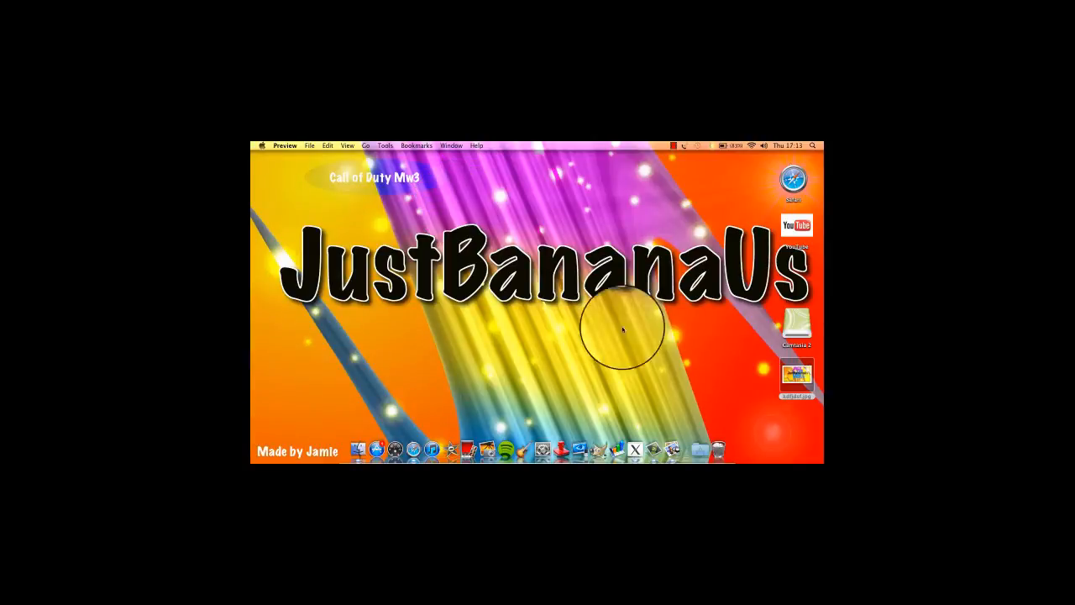
{"action": "right_click", "coordinate": [654, 437]}
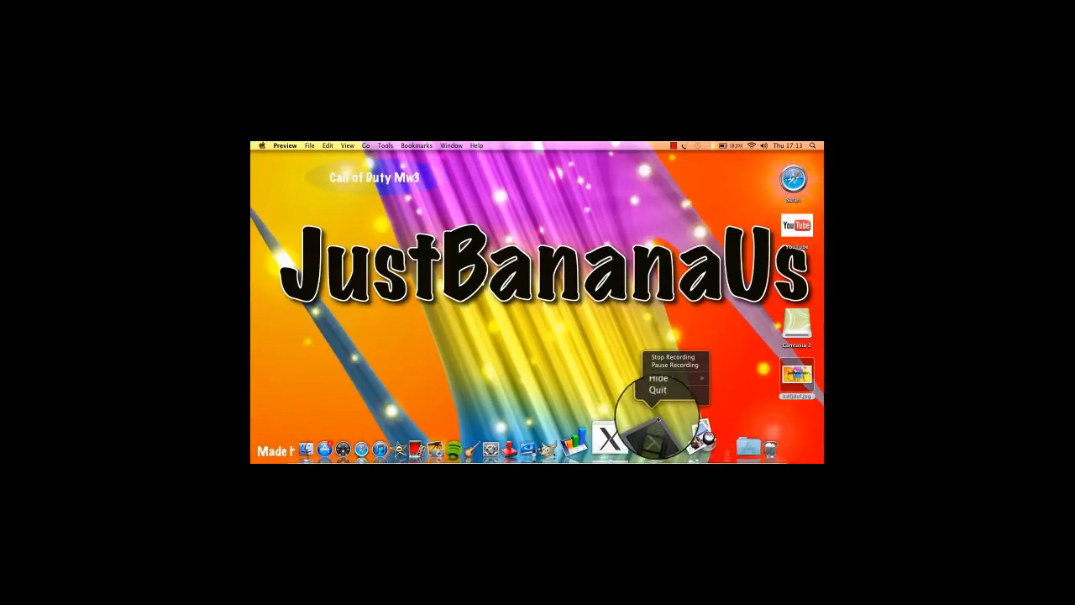